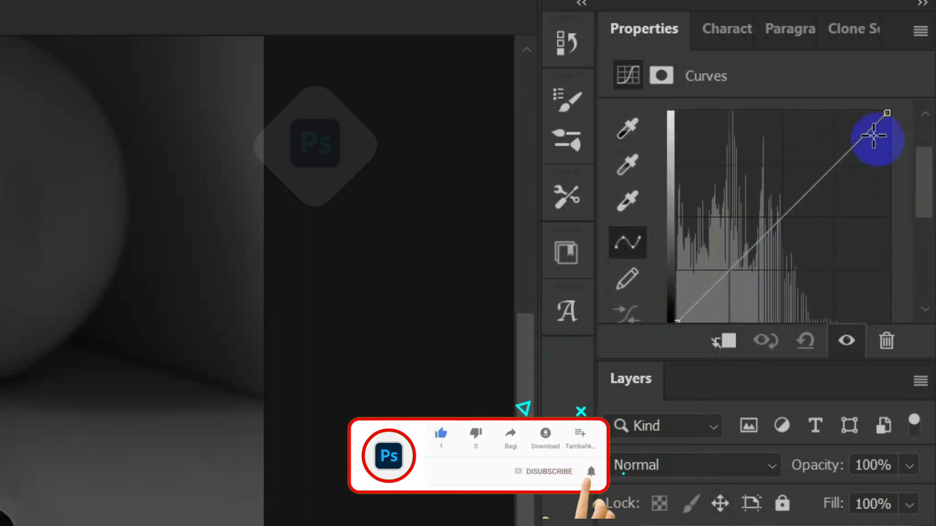
Add two points to the Curves 1 adjustment and pull the upper one down to darken the image's brighter tones.
left_click(887, 112)
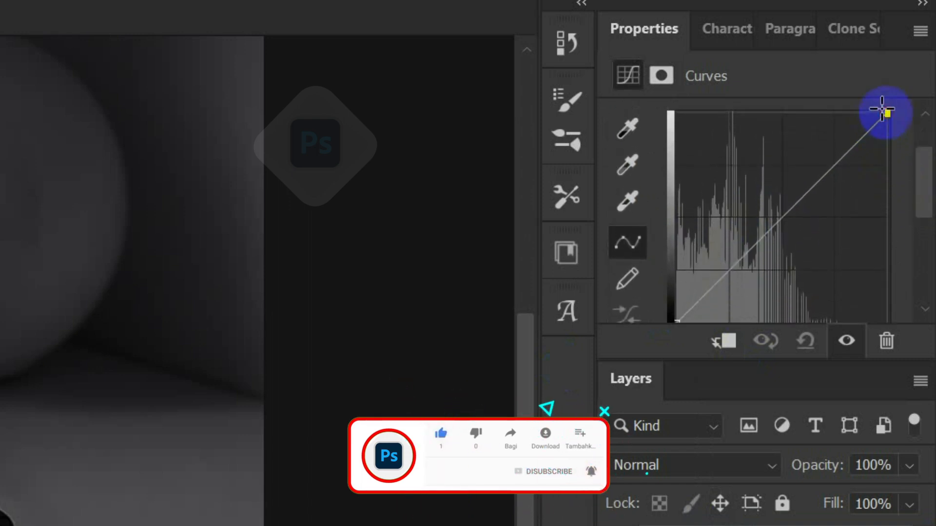
left_click(817, 179)
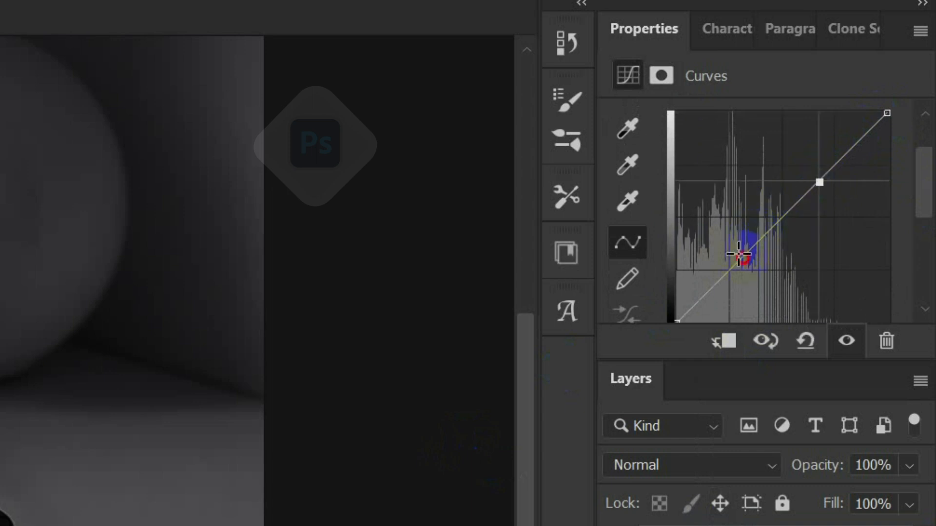
left_click(738, 254)
left_click_drag(817, 184, 835, 190)
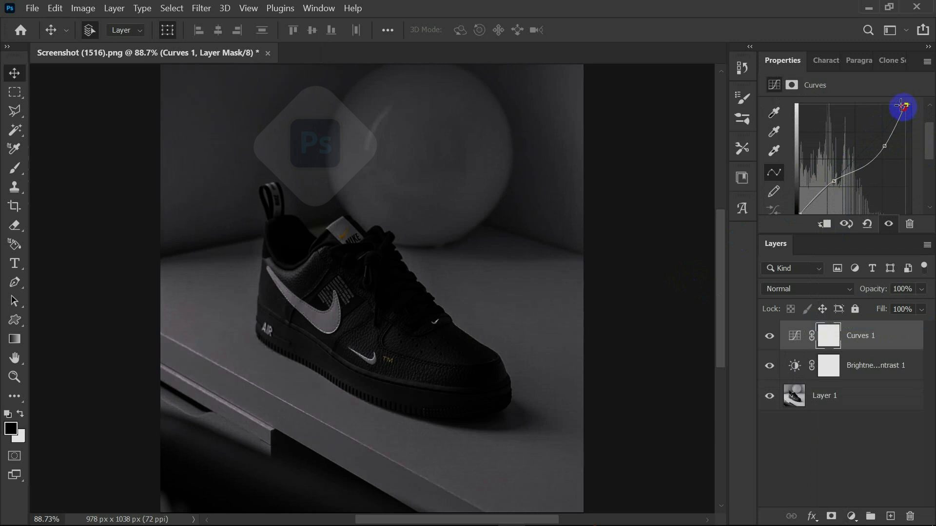
left_click_drag(899, 105, 903, 109)
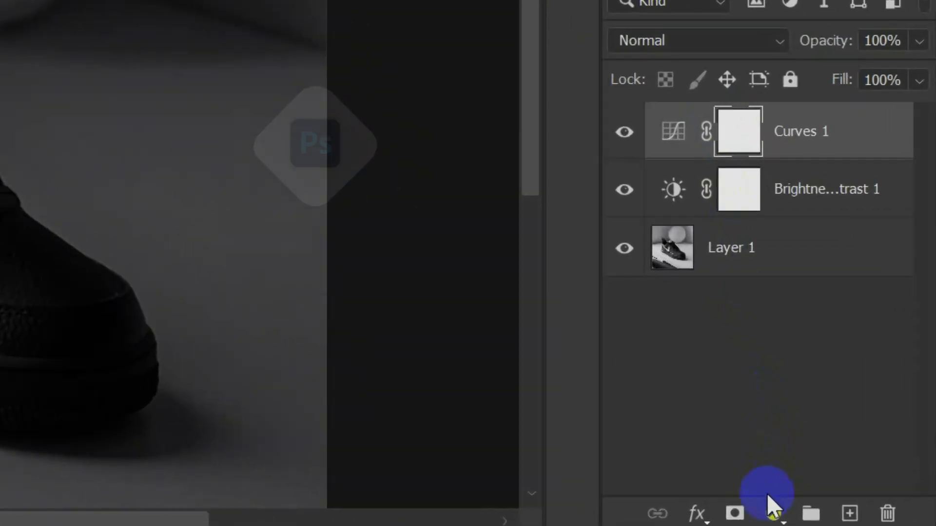
Add a white (ffffff) Solid Color fill layer above Curves 1 and invert its layer mask to black.
left_click(851, 516)
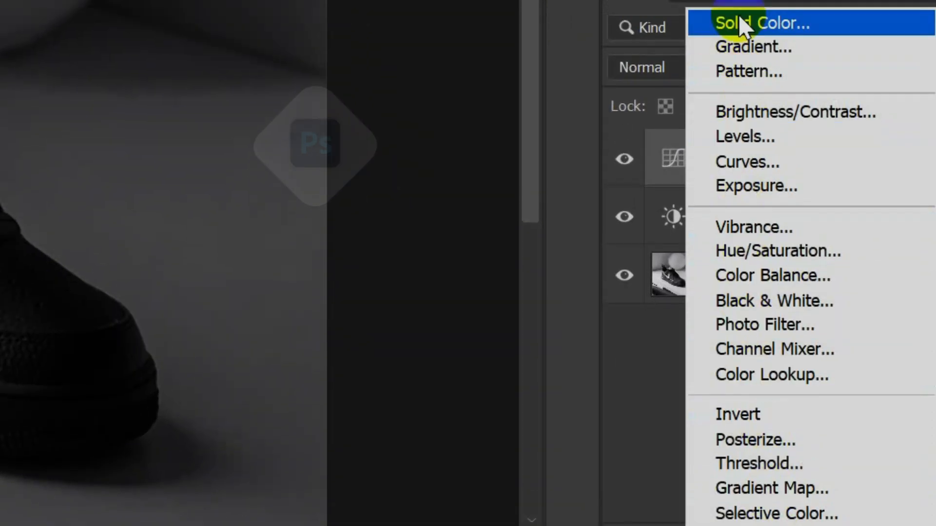
left_click(763, 92)
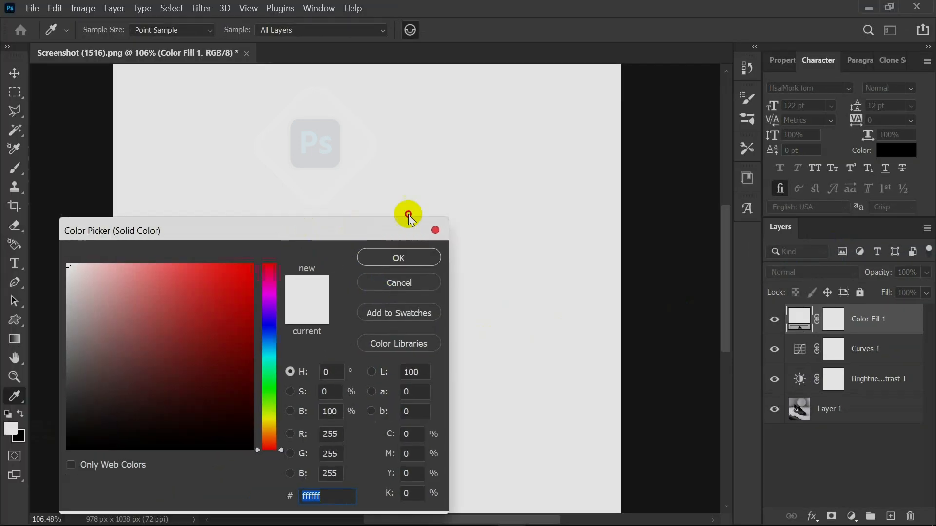
left_click_drag(408, 217, 498, 193)
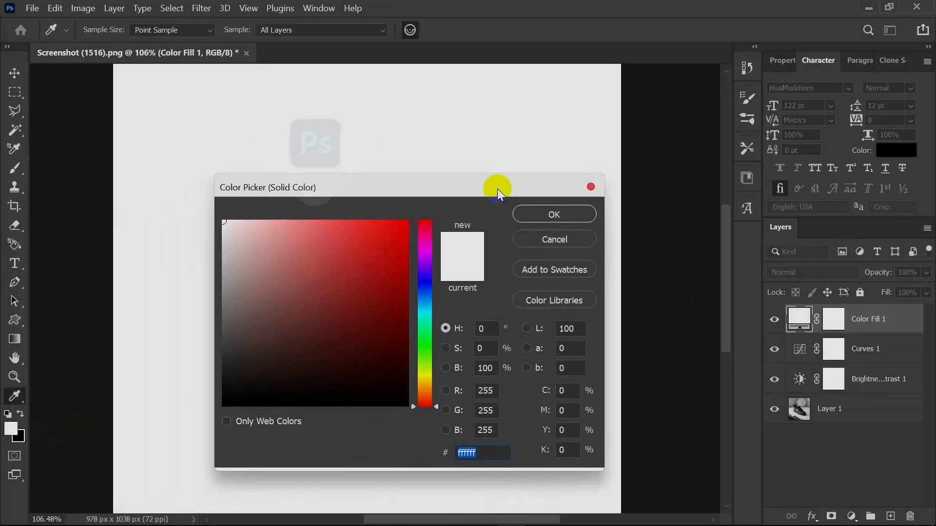
left_click_drag(275, 249, 205, 208)
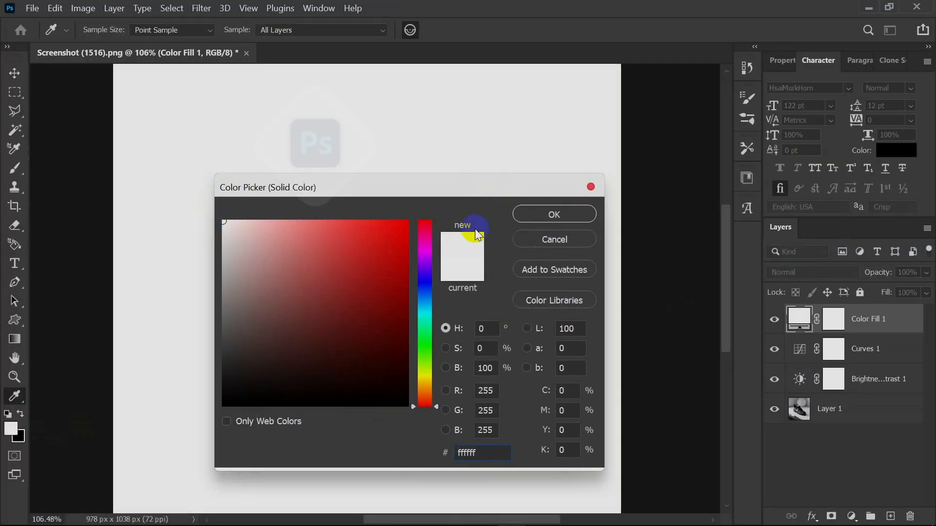
left_click(529, 216)
key("p")
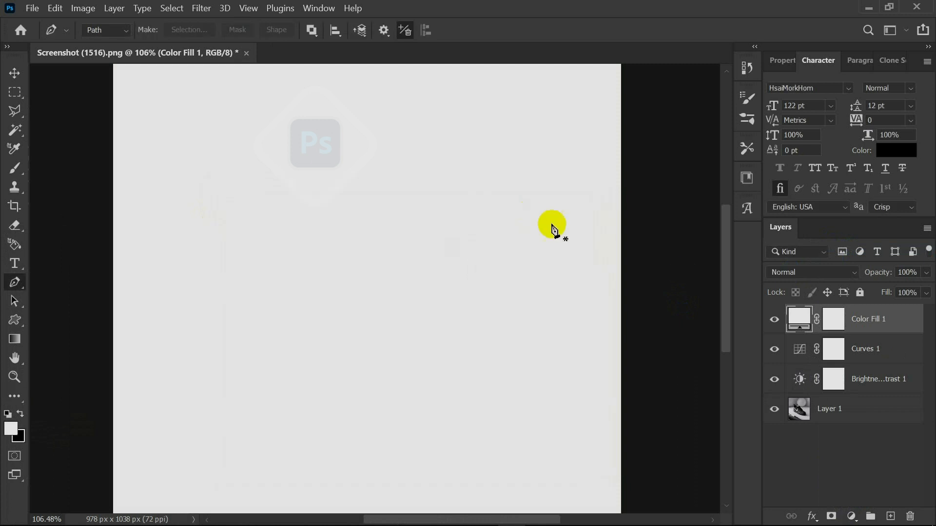
left_click(833, 326)
key("ctrl+i")
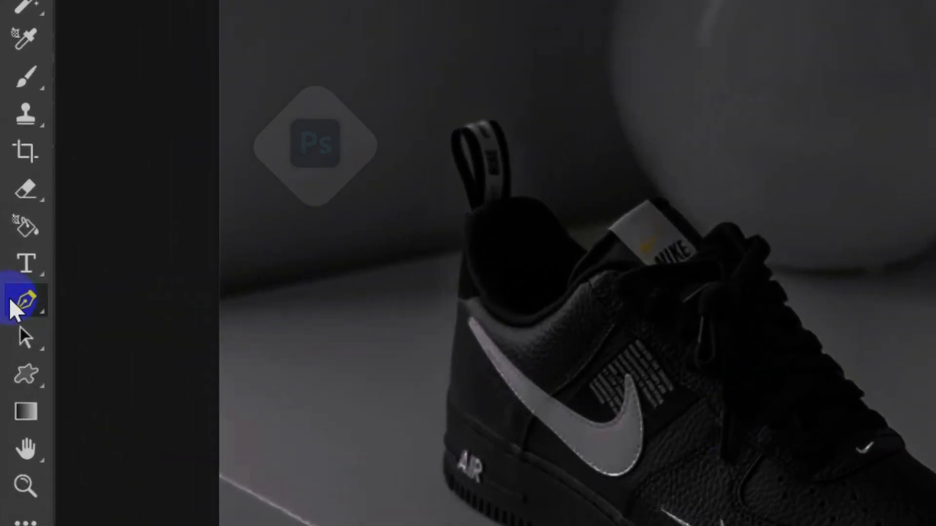
Activate the standard Pen Tool and set its drawing mode to Path.
right_click(10, 284)
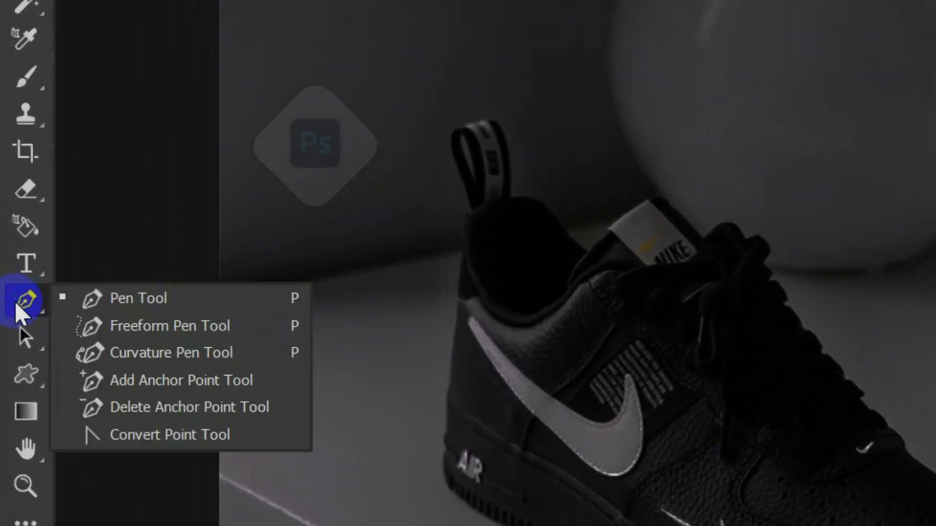
left_click(147, 300)
left_click(208, 59)
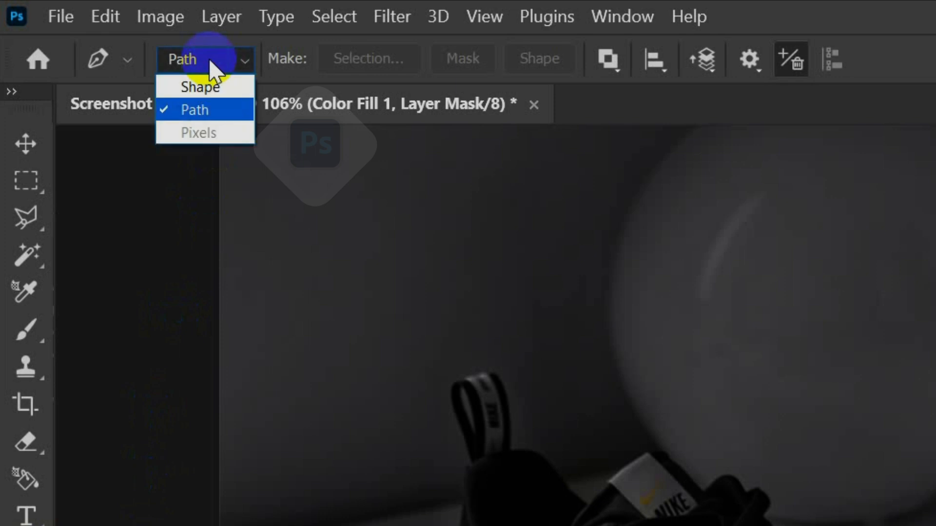
left_click(216, 117)
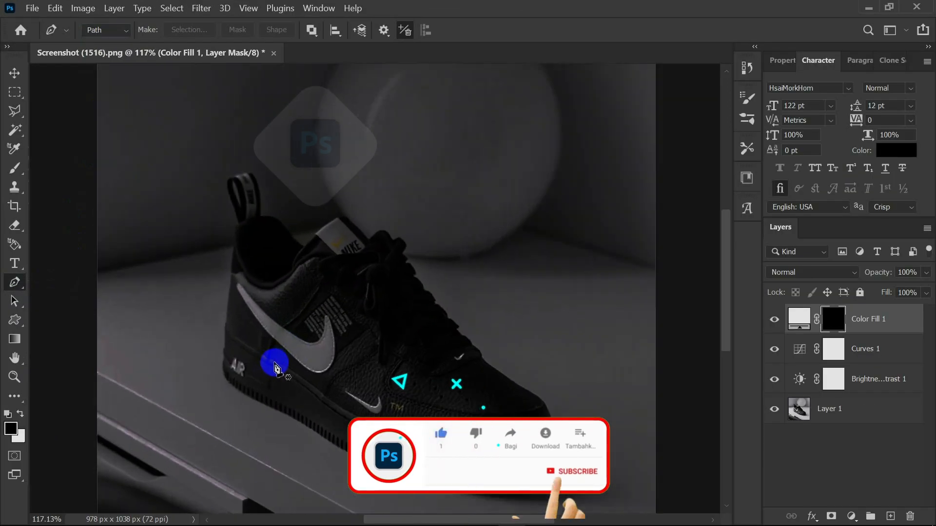
Trace the large swoosh on the shoe's side with a closed Pen path, following its curved edges.
scroll(275, 369, "up", 5)
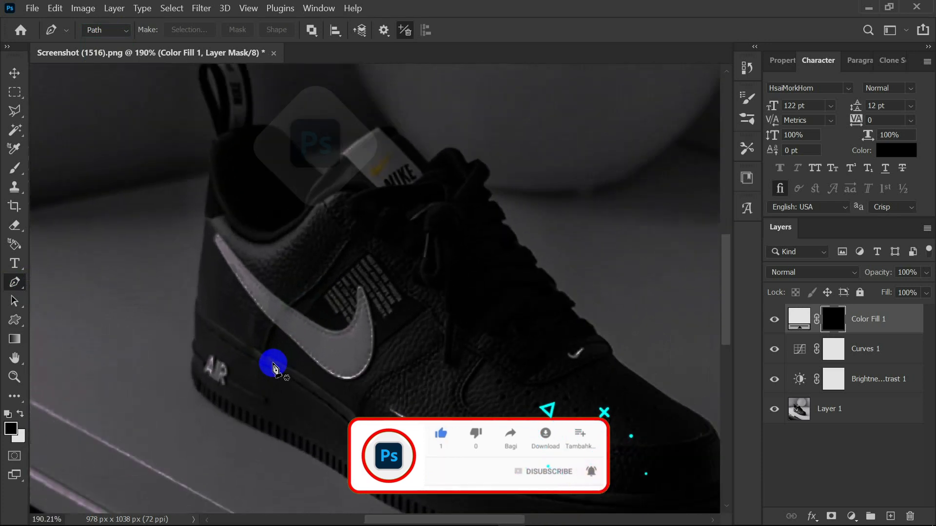
scroll(302, 341, "up", 2)
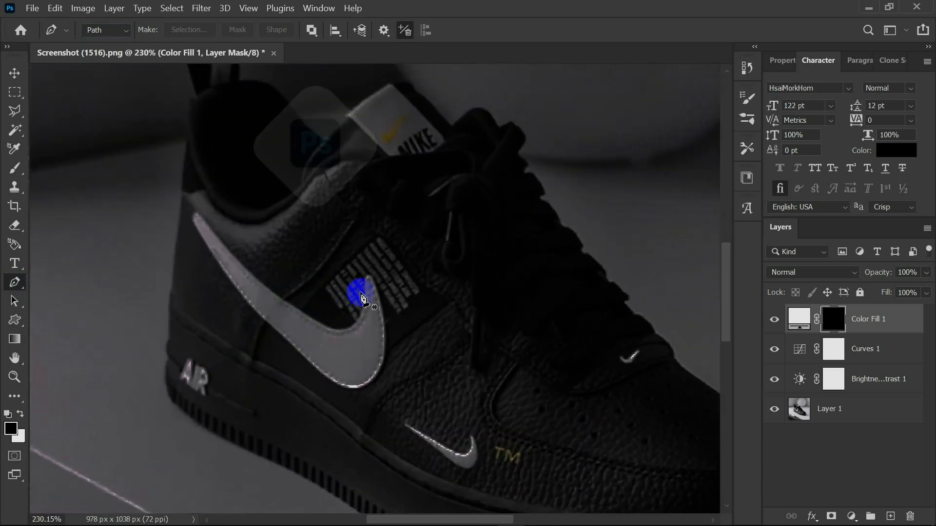
left_click(366, 278)
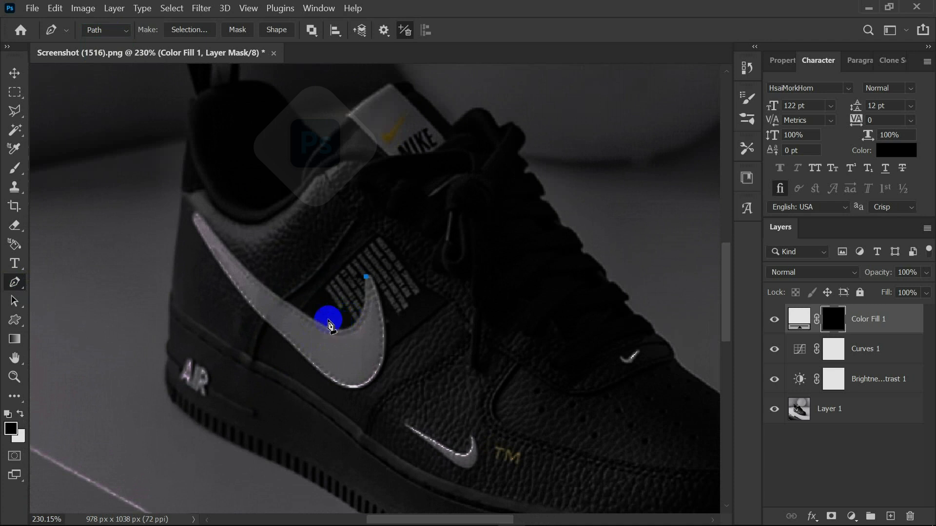
left_click_drag(288, 304, 236, 258)
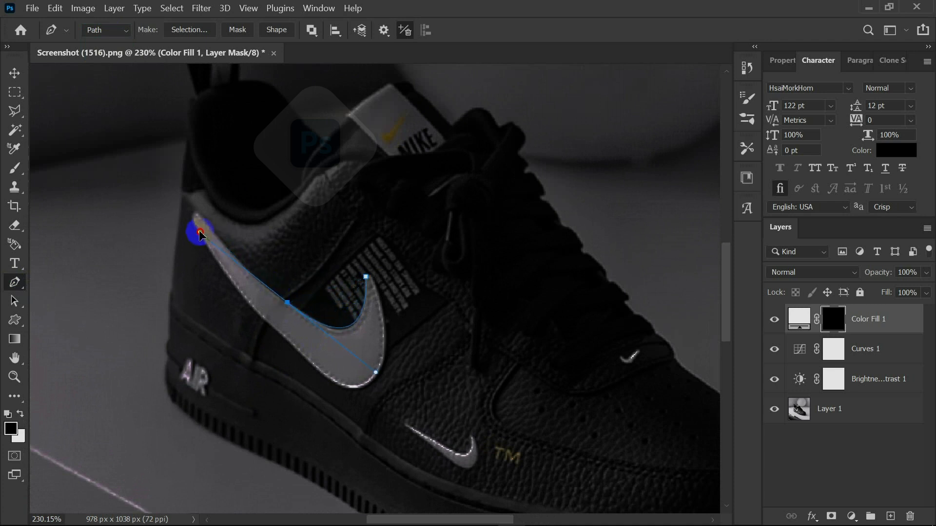
left_click(288, 303, "alt")
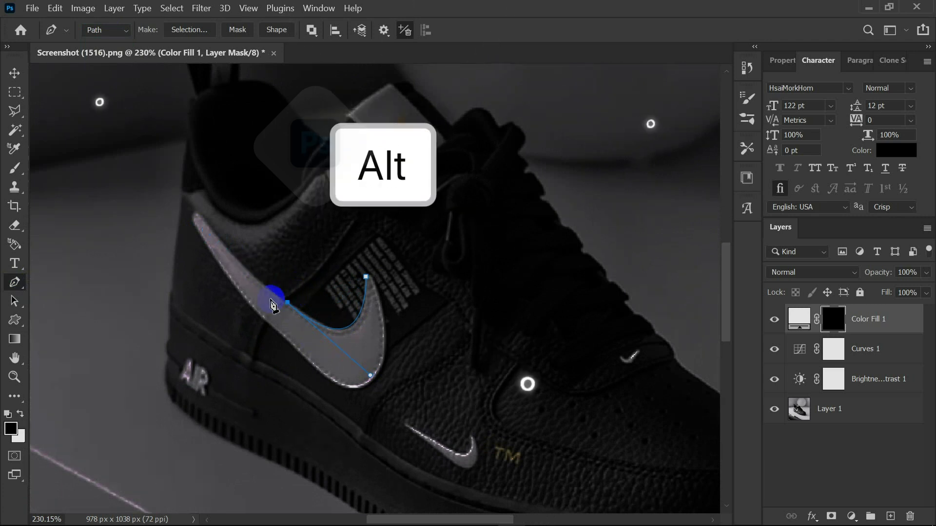
mouse_move(178, 182)
left_mouse_down()
mouse_move(154, 178)
mouse_move(186, 184)
left_mouse_up()
key("ctrl+z")
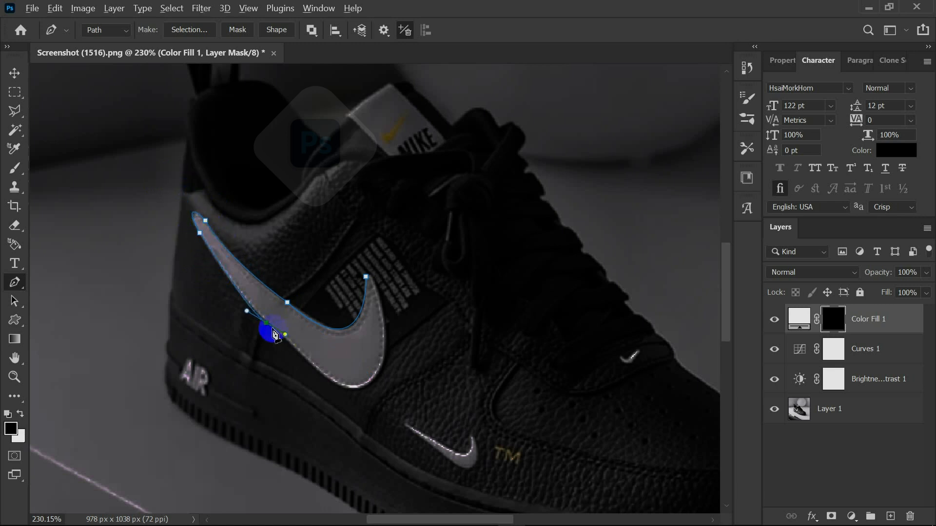
left_click_drag(361, 388, 388, 378)
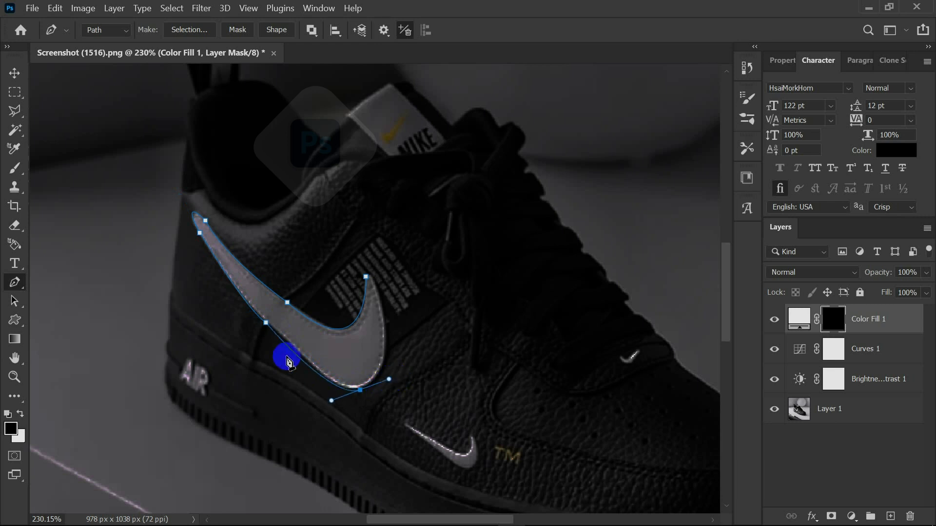
left_click_drag(379, 297, 359, 215)
left_click(379, 298, "alt")
left_click_drag(365, 276, 360, 281)
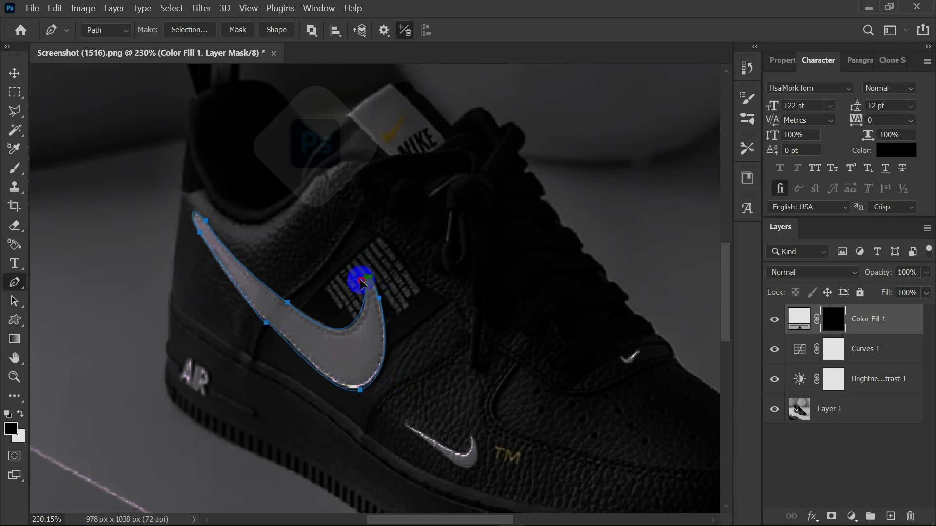
Convert the large swoosh path to a selection, fill it with white on the Color Fill 1 mask, and deselect.
key("ctrl+Return")
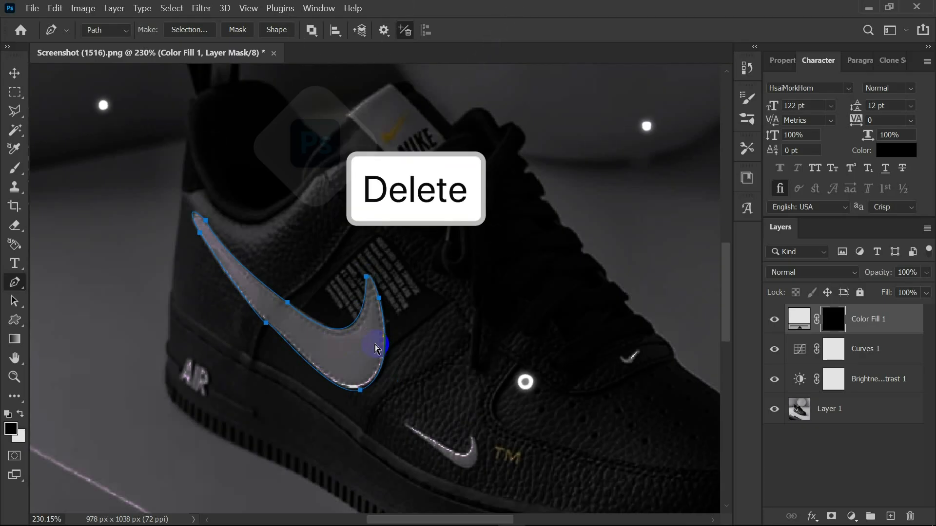
key("Delete")
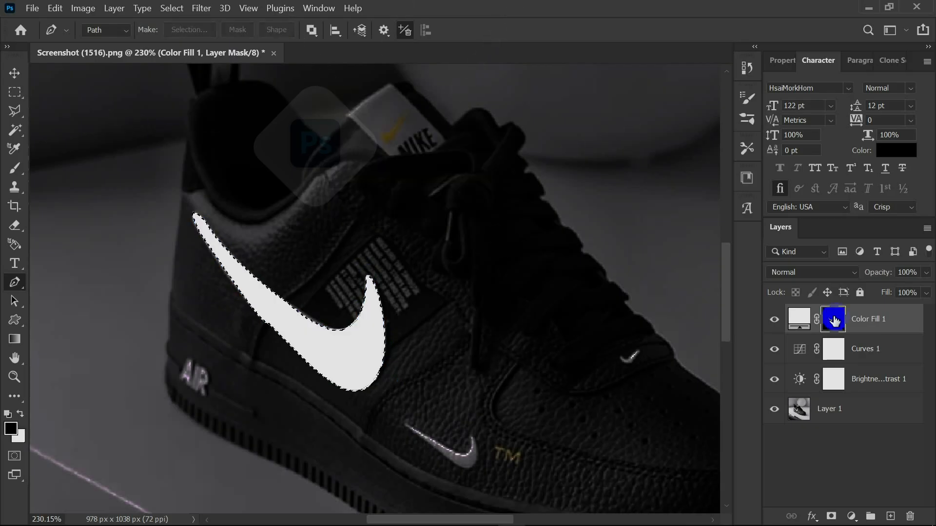
key("ctrl+d")
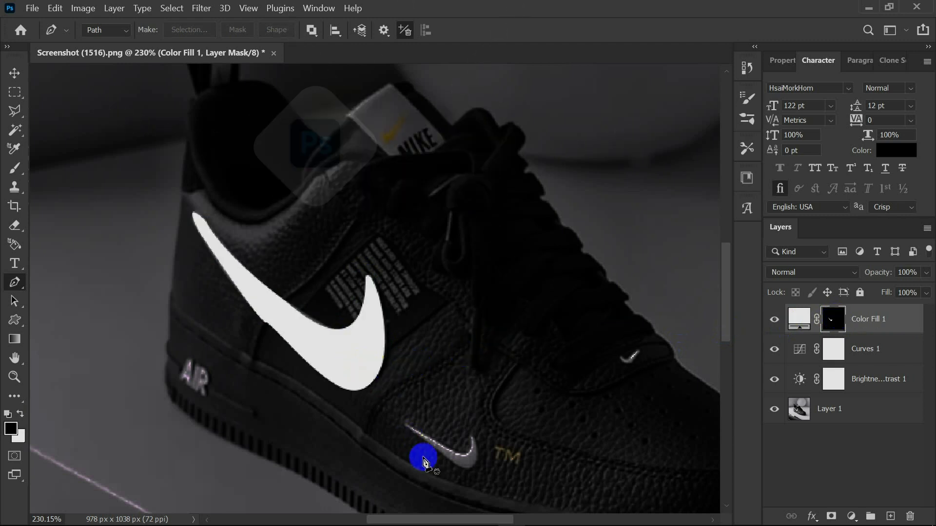
Trace the small swoosh beside the TM mark with the Pen tool and fill its selection with white on the Color Fill 1 mask.
left_click(471, 437)
left_click_drag(437, 442, 398, 412)
left_click(437, 443, "alt")
left_click(405, 425)
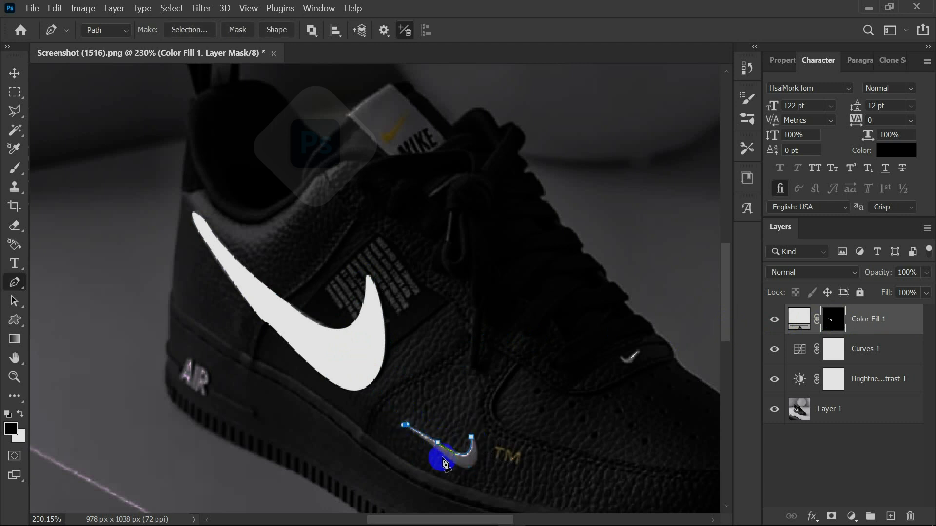
left_click_drag(476, 457, 465, 422)
left_click(476, 458, "alt")
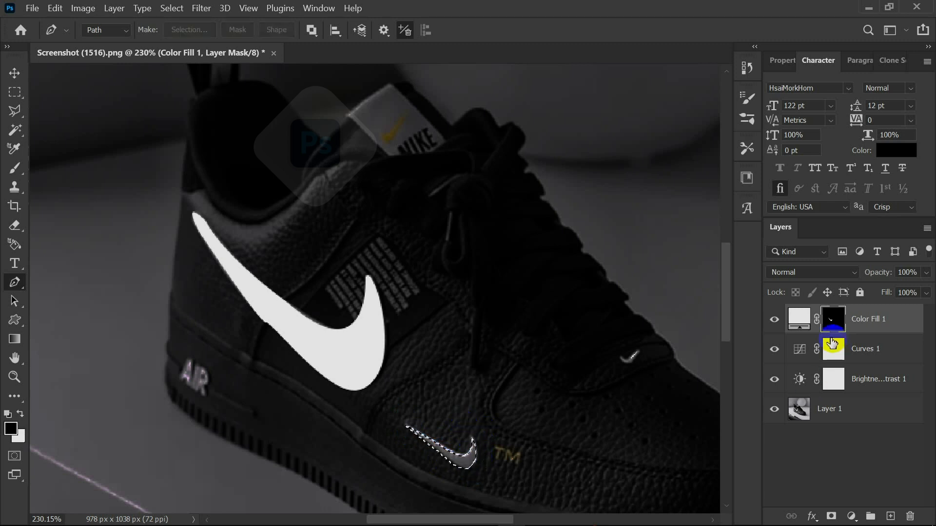
key("ctrl+BackSpace")
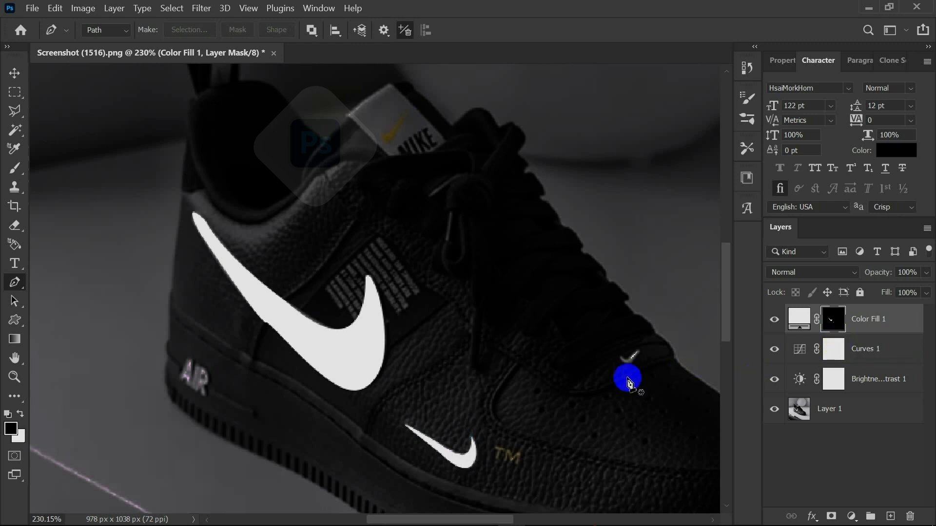
Trace the tiny swoosh below the laces near the toe and fill its selection with white on the Color Fill 1 mask.
left_click_drag(620, 359, 646, 353)
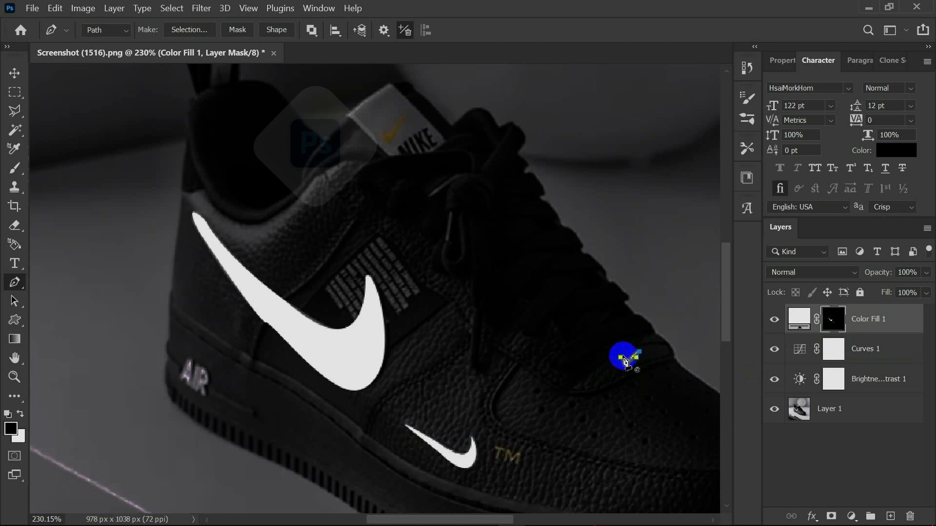
scroll(629, 359, "up", 3)
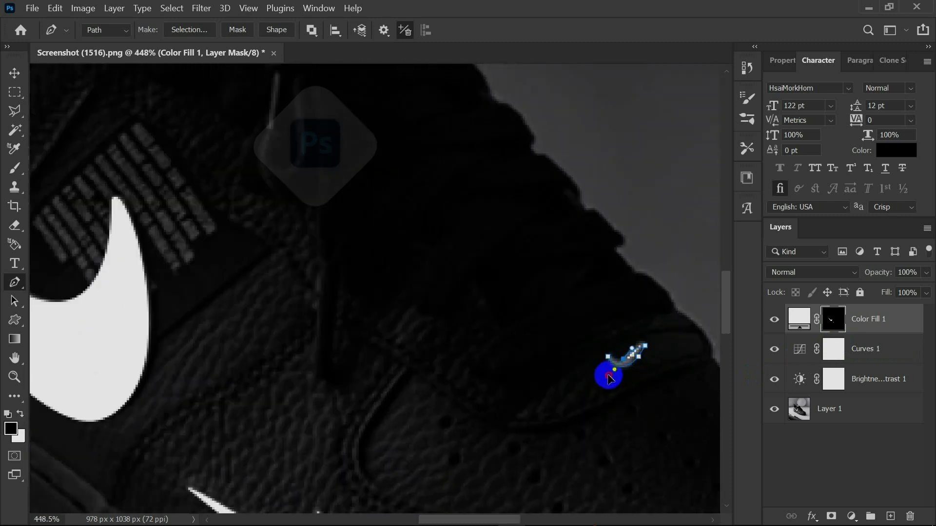
left_click(623, 360, "alt")
left_click_drag(607, 357, 605, 353)
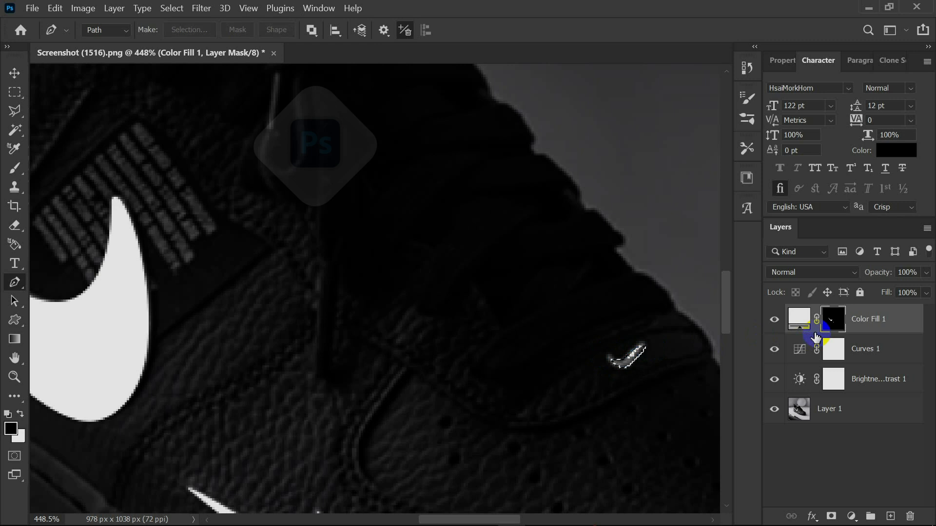
scroll(467, 445, "down", 3)
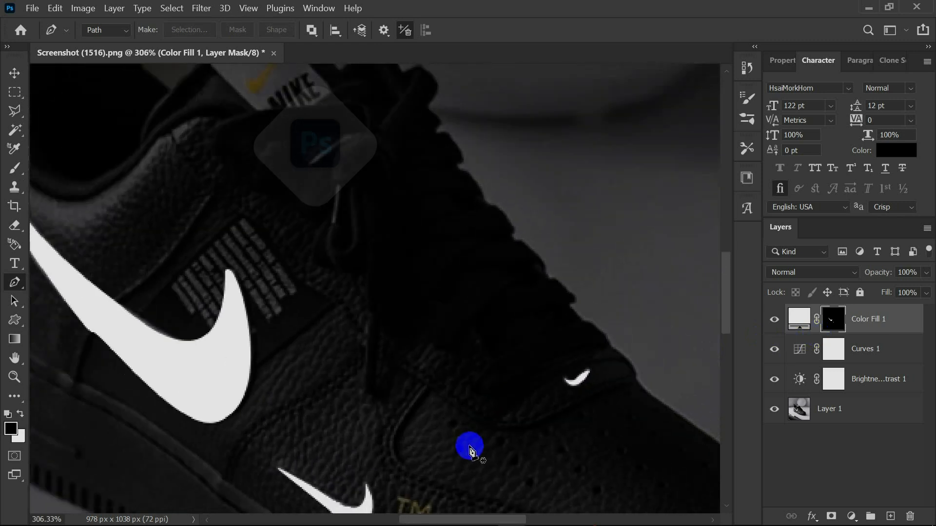
Trace the swoosh on the tongue label and fill its selection with white on the Color Fill 1 mask.
scroll(305, 185, "up", 2)
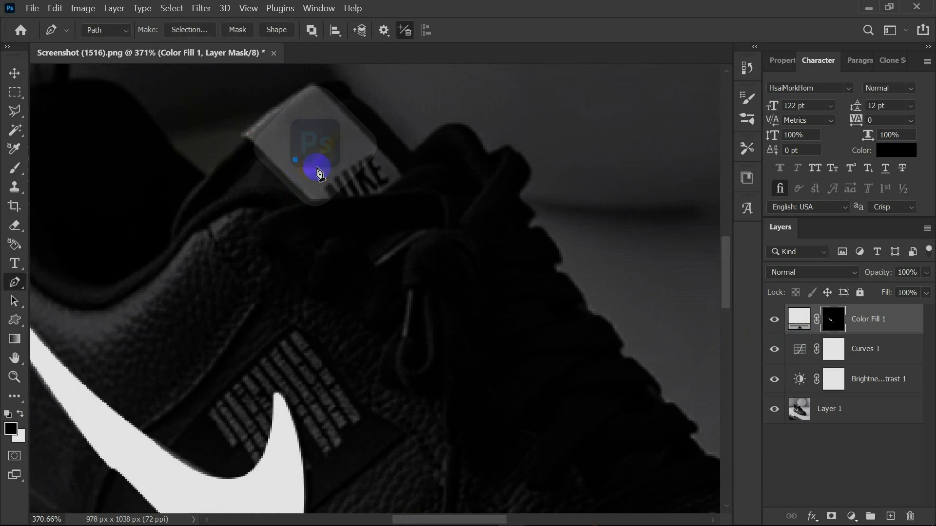
left_click_drag(323, 162, 285, 137)
key("ctrl+Return")
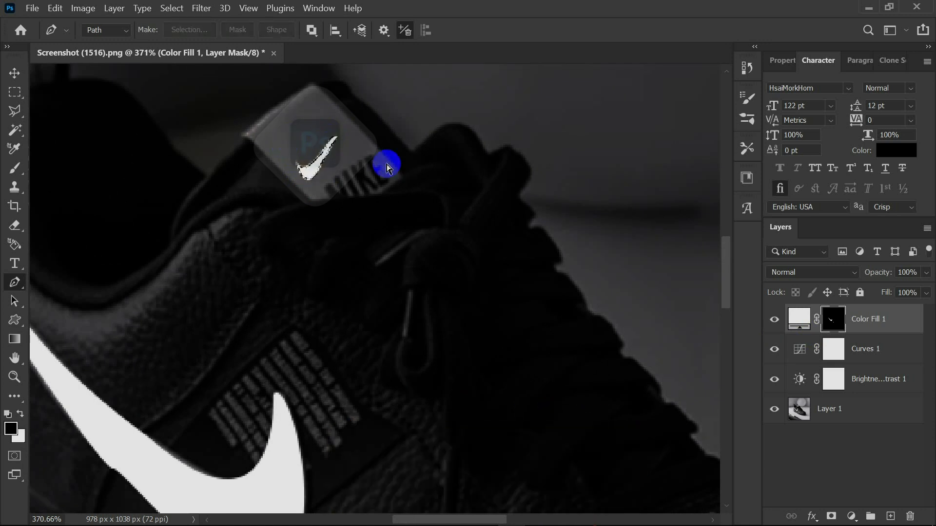
scroll(360, 250, "up", 1)
scroll(351, 265, "down", 2)
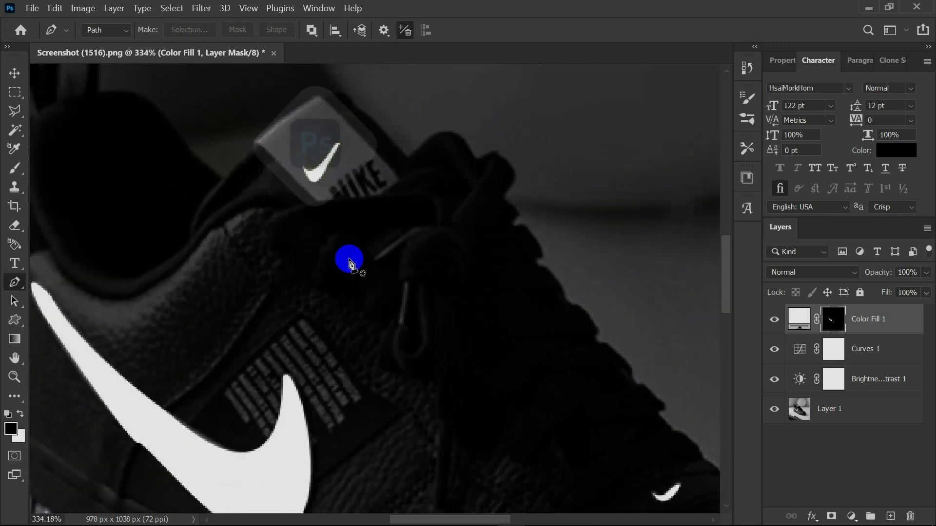
scroll(350, 263, "down", 3)
scroll(602, 372, "up", 2)
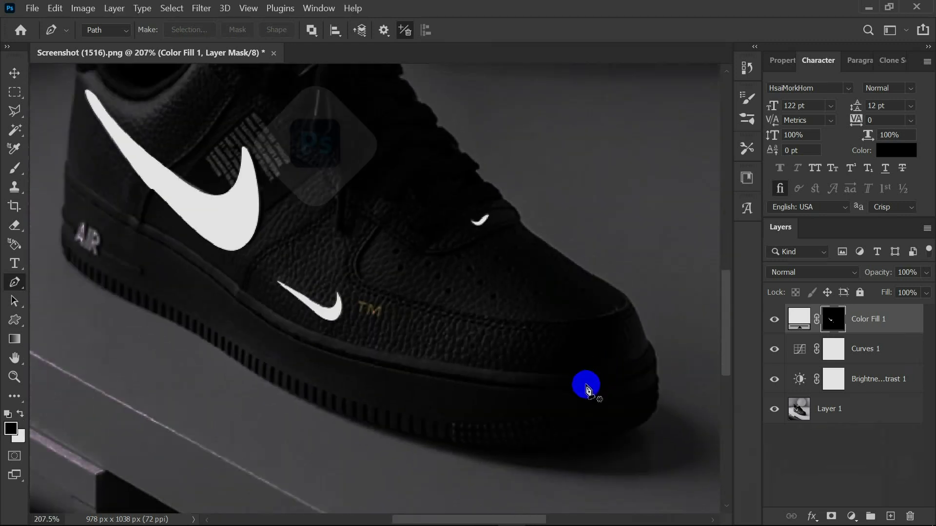
scroll(587, 388, "down", 1)
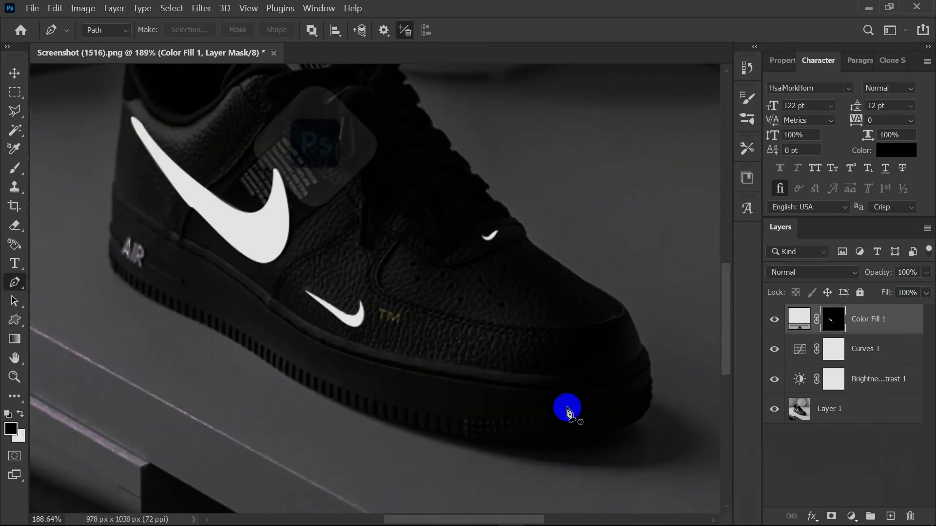
Trace the upper edge of the midsole stripe from the toe to the heel with the Pen tool.
left_click(643, 343)
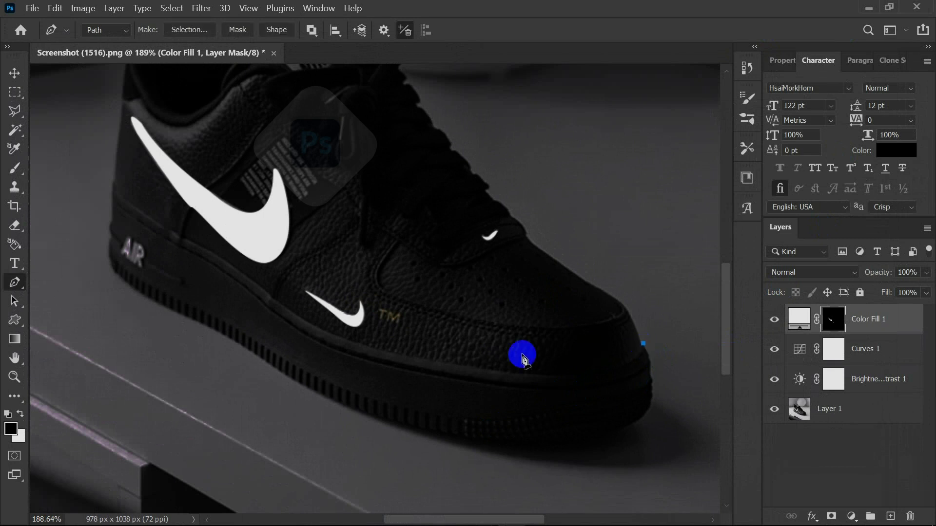
left_click_drag(427, 360, 204, 324)
left_click(430, 361, "alt")
left_click_drag(252, 279, 210, 216)
left_click(252, 279, "alt")
left_click_drag(114, 181, 113, 161)
left_click(252, 279, "alt")
key("ctrl+z")
left_click_drag(241, 273, 278, 301)
left_click(114, 180)
Continue the path back along the stripe's lower edge from heel to toe and close it at the starting point.
left_click(112, 199)
left_click(237, 283, "alt")
left_click_drag(401, 363, 441, 382)
key("ctrl+z")
left_click_drag(652, 359, 670, 301)
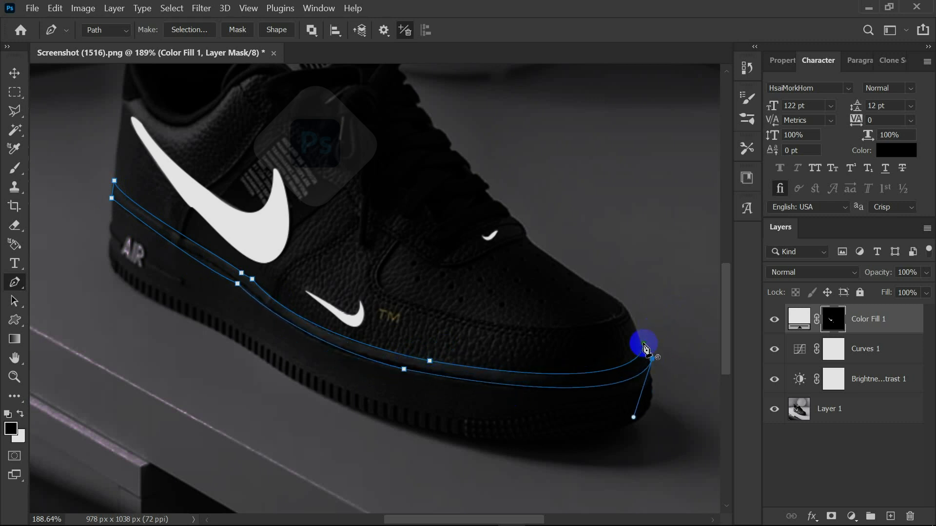
left_click(645, 349)
Convert the midsole stripe path to a selection, fill it with white on the Color Fill 1 mask, and deselect.
key("ctrl+Return")
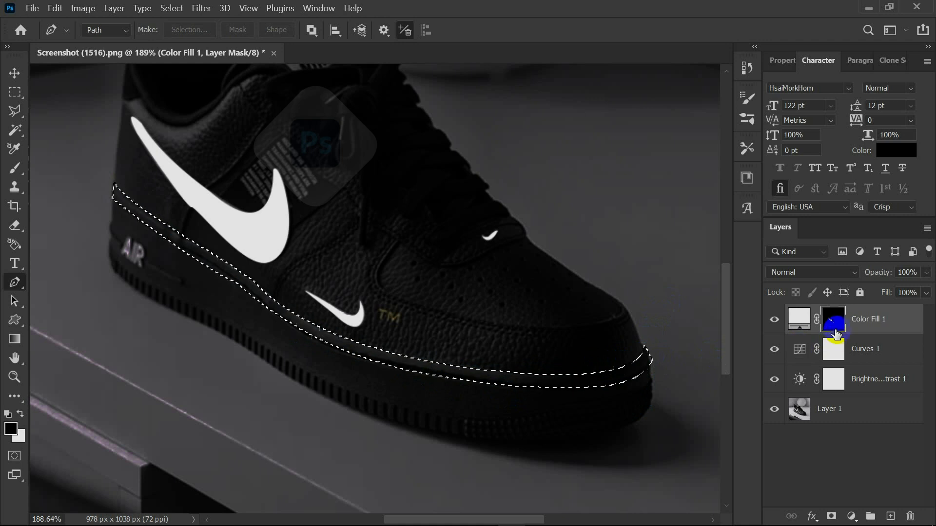
key("ctrl+BackSpace")
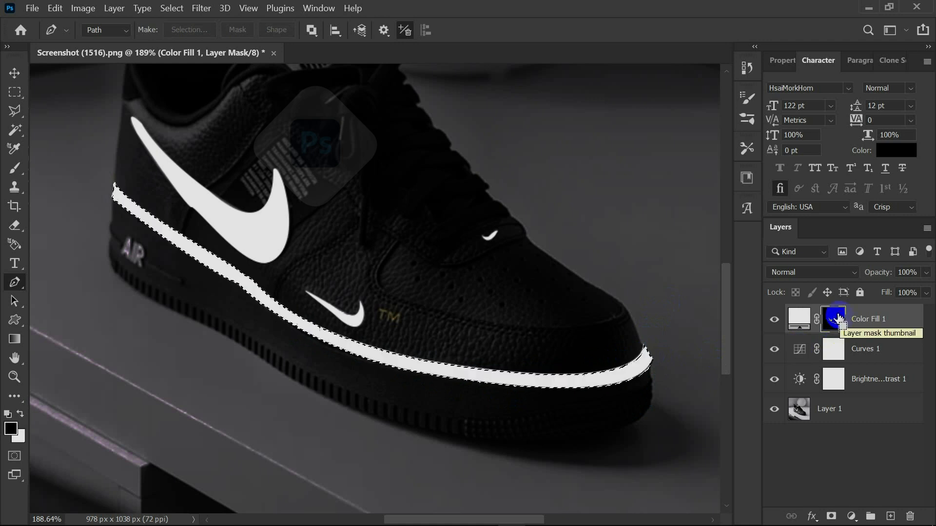
key("ctrl+d")
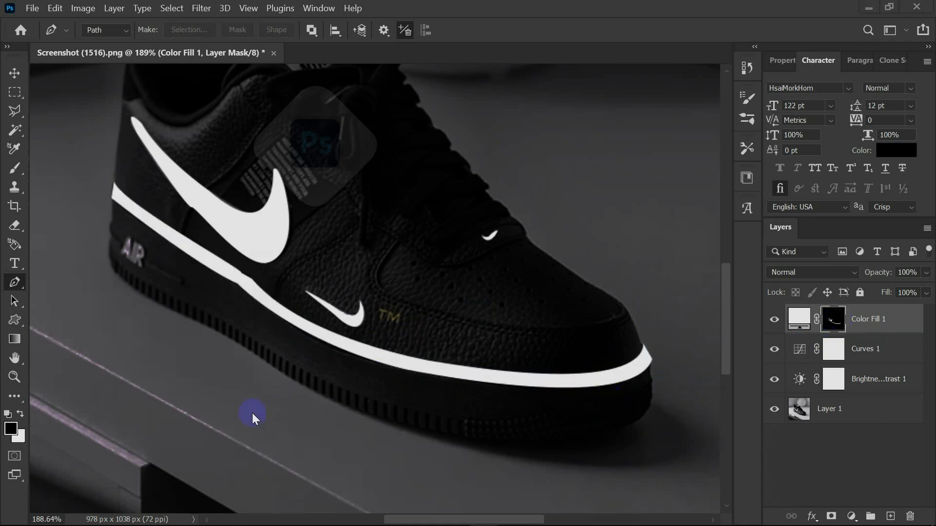
Apply a Gaussian Blur with a 1.0 pixel radius to the Color Fill 1 mask.
scroll(253, 413, "down", 4)
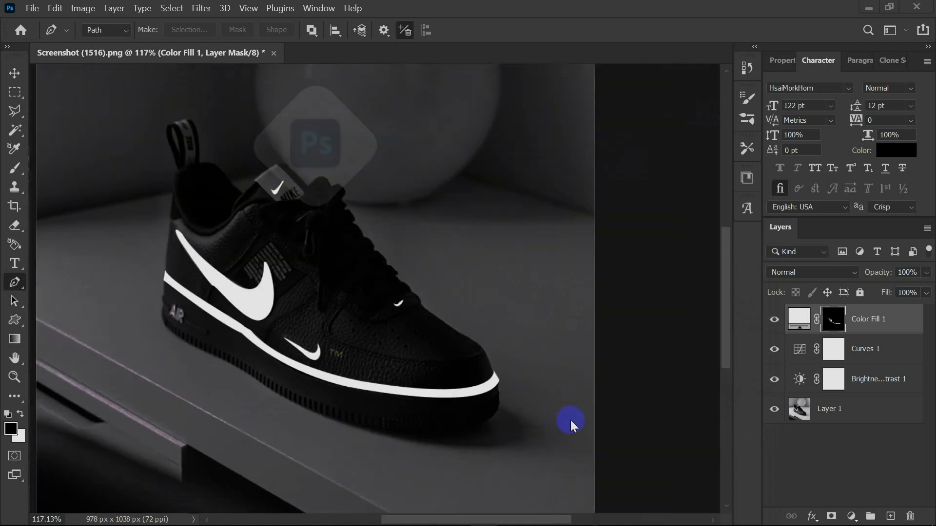
scroll(305, 373, "down", 3)
scroll(317, 254, "up", 2)
left_click_drag(315, 252, 388, 230)
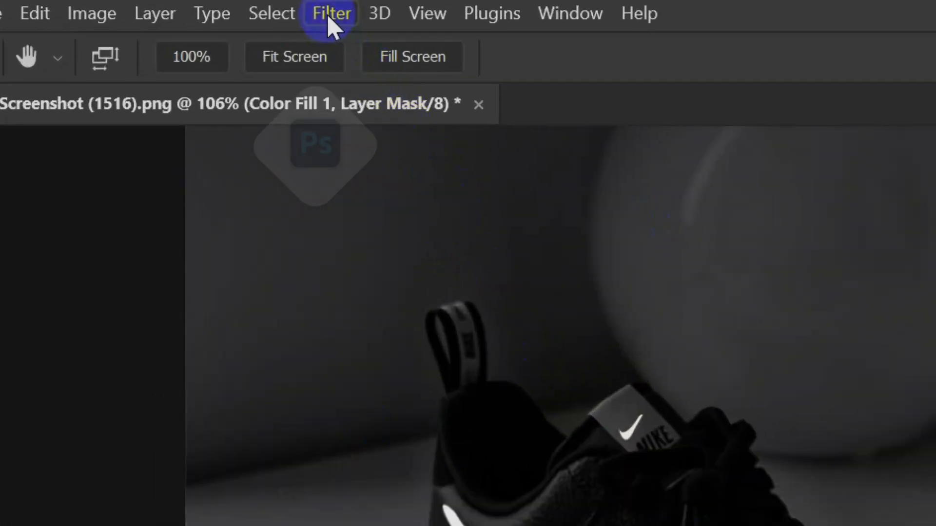
left_click(200, 8)
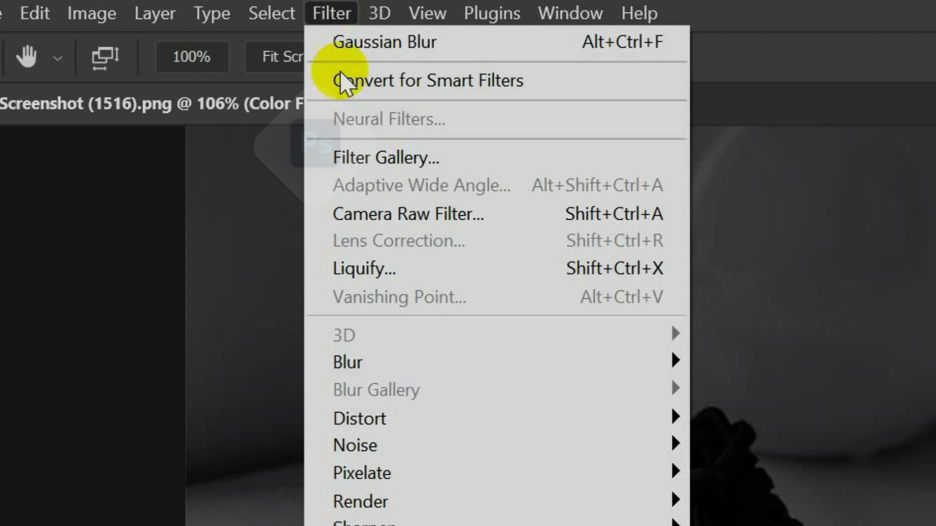
mouse_move(512, 363)
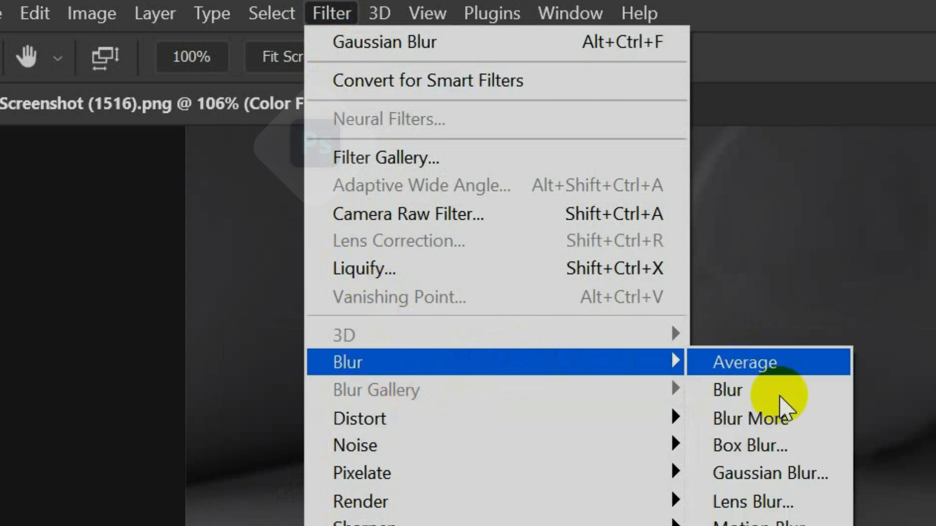
left_click(770, 473)
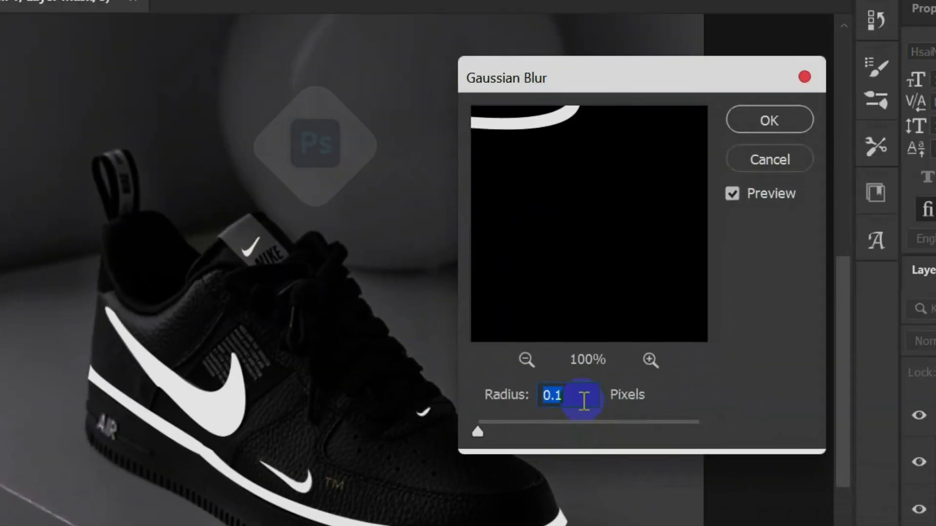
type("1.")
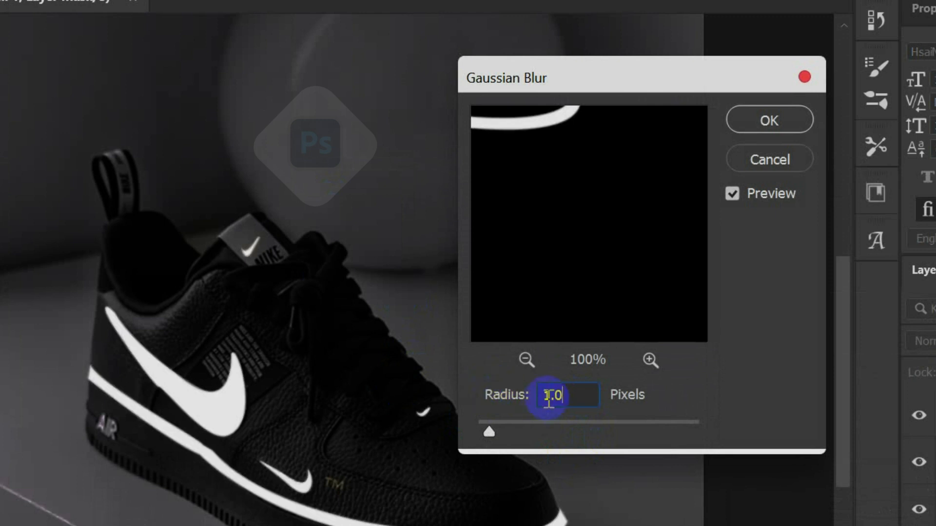
left_click(780, 120)
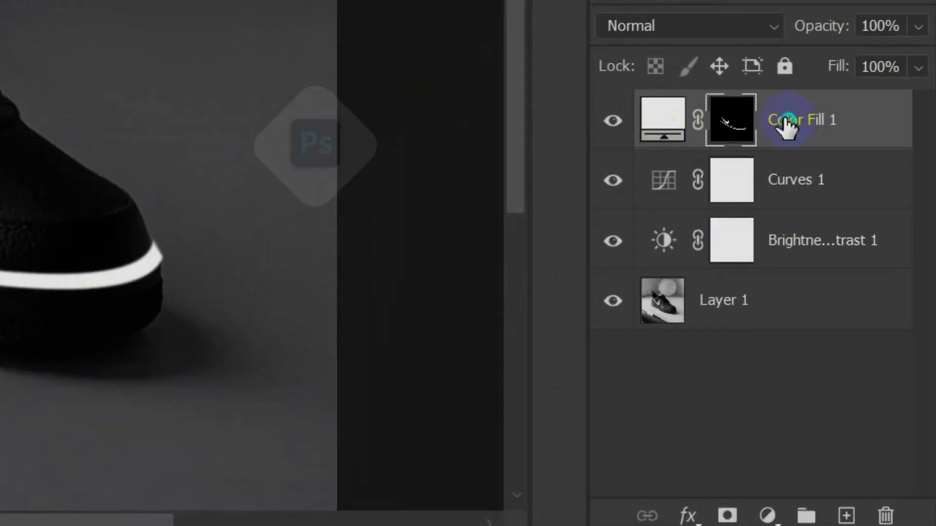
Add an Outer Glow layer style to Color Fill 1 with its blend mode set to Screen.
right_click(786, 124)
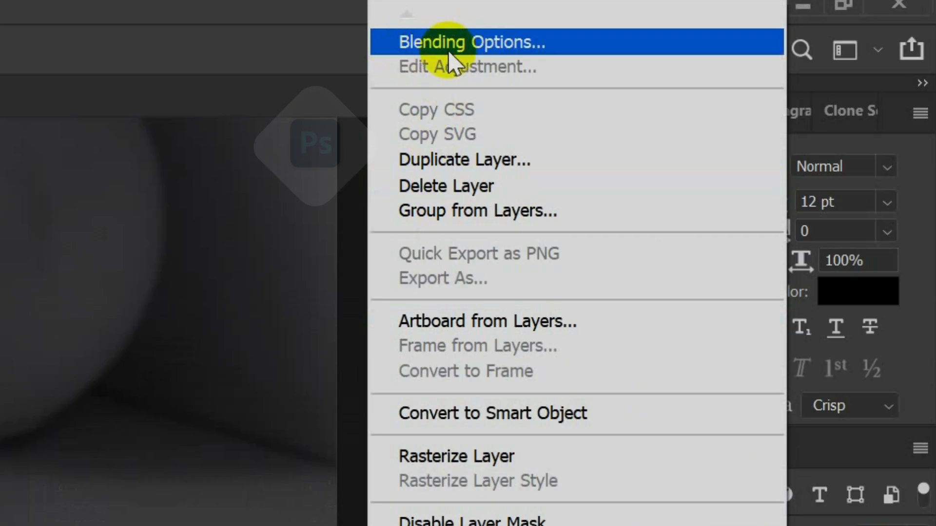
left_click(419, 42)
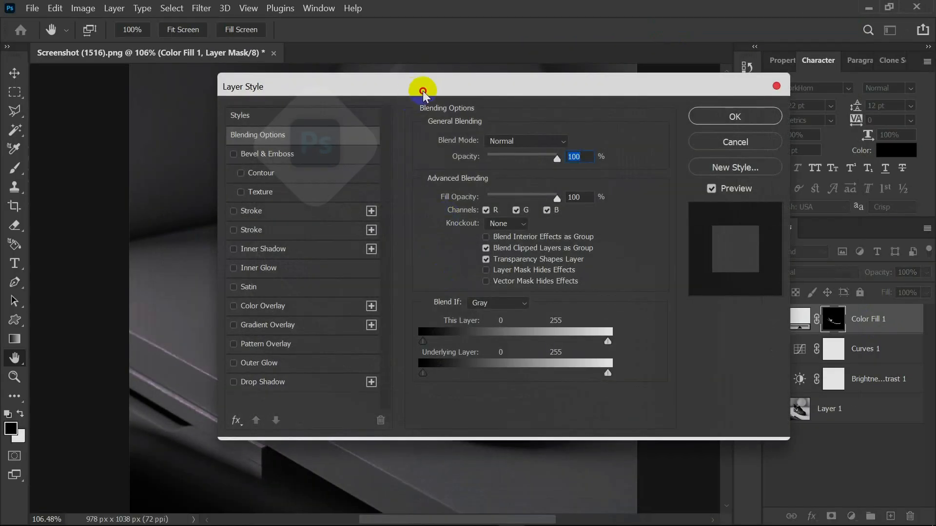
left_click_drag(423, 92, 536, 78)
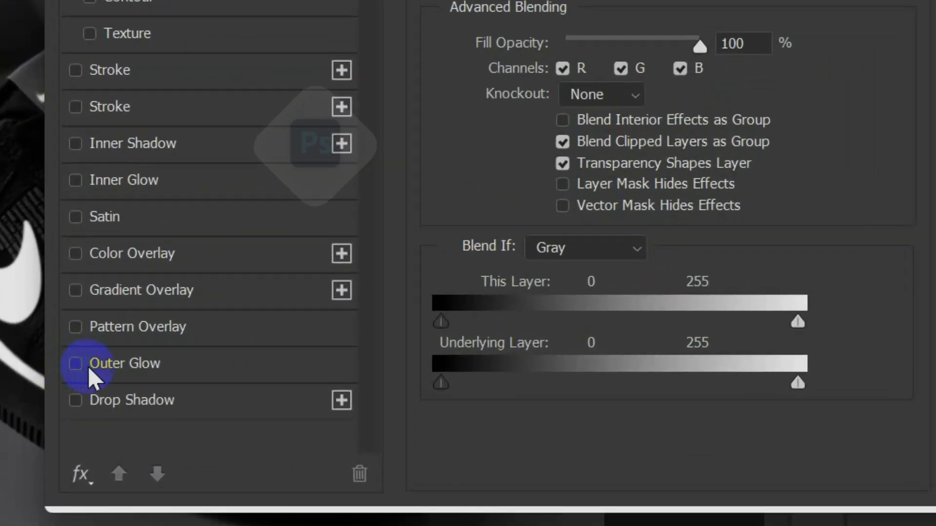
left_click(87, 366)
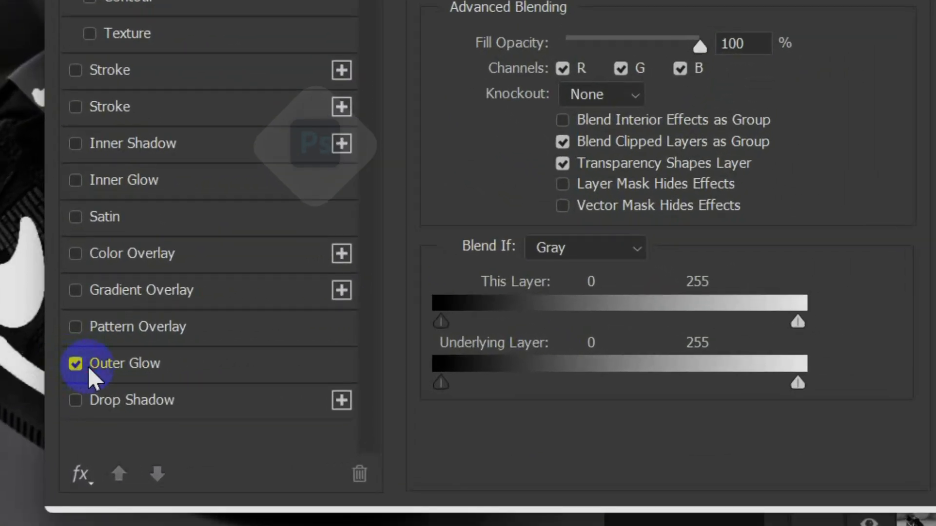
left_click(166, 360)
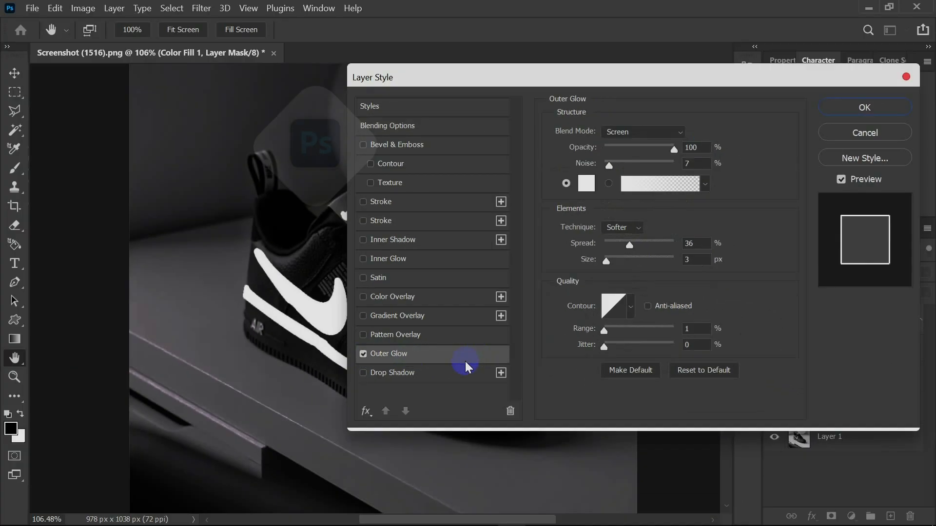
left_click(631, 132)
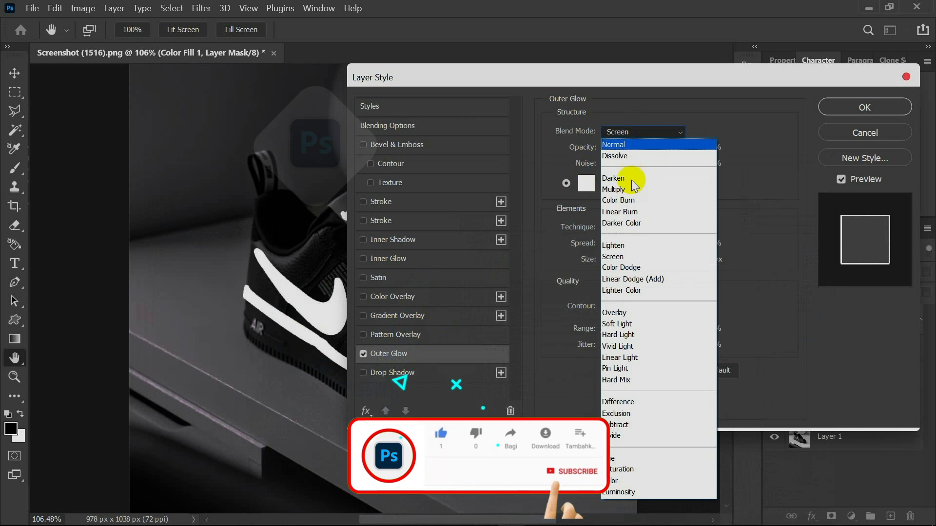
left_click(617, 257)
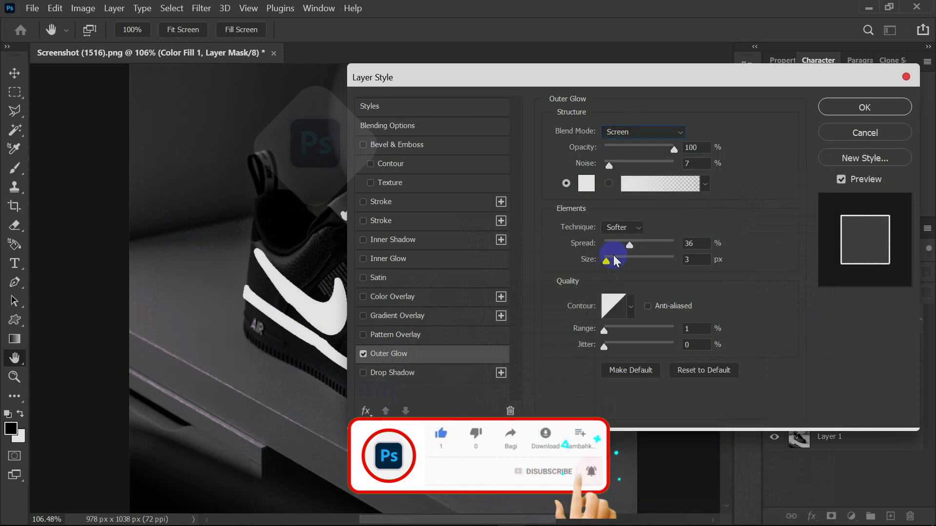
Set the starting colour stop of the outer glow's gradient to blue 007eff.
left_click(648, 184)
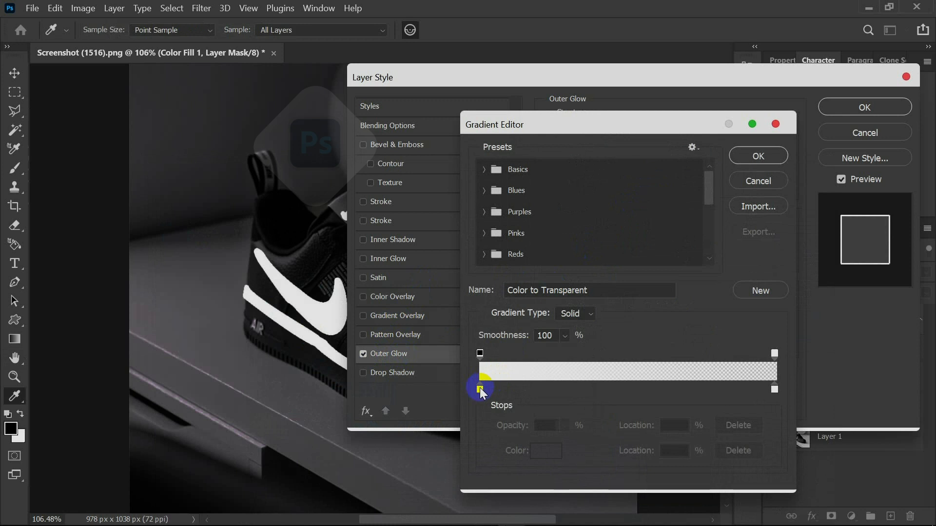
left_click(480, 389)
left_click(543, 456)
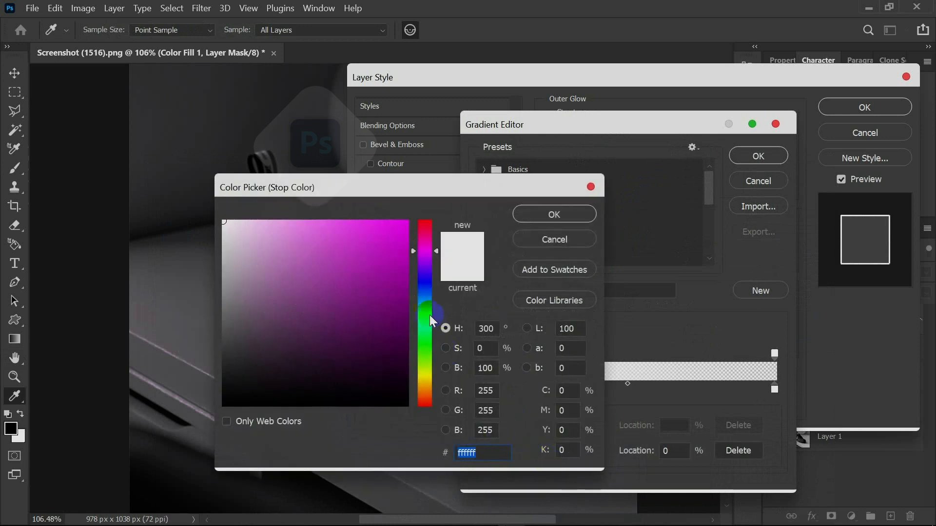
left_click(415, 311)
left_click_drag(424, 307, 425, 302)
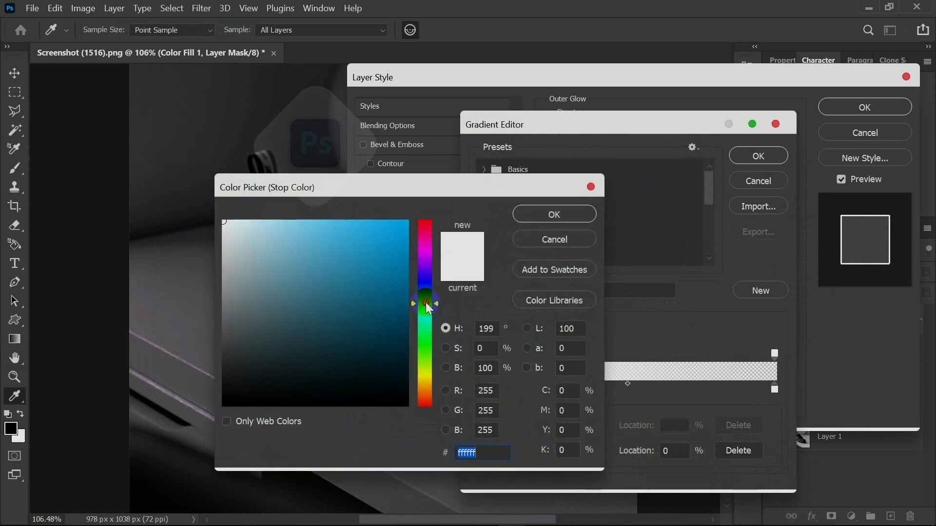
left_click_drag(402, 246, 410, 221)
left_click_drag(447, 196, 649, 183)
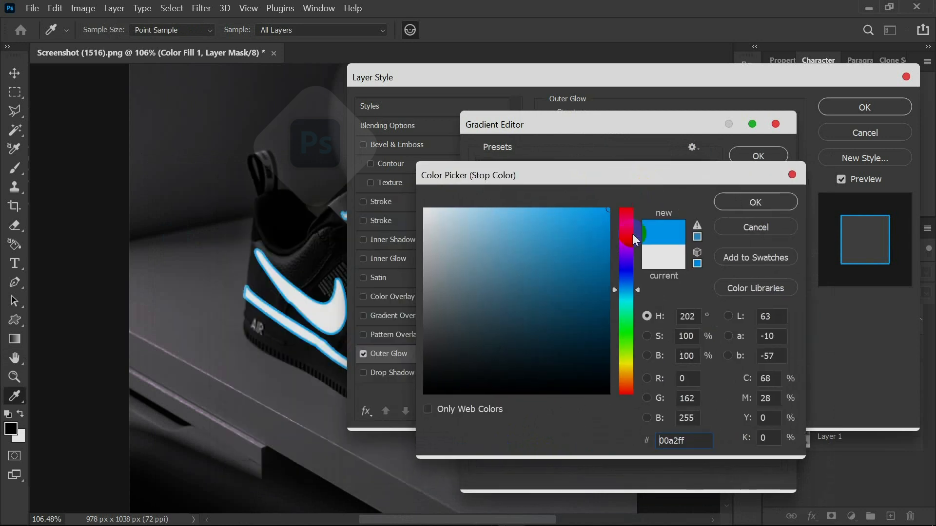
mouse_move(620, 295)
left_mouse_down()
mouse_move(628, 304)
mouse_move(627, 272)
mouse_move(628, 287)
left_mouse_up()
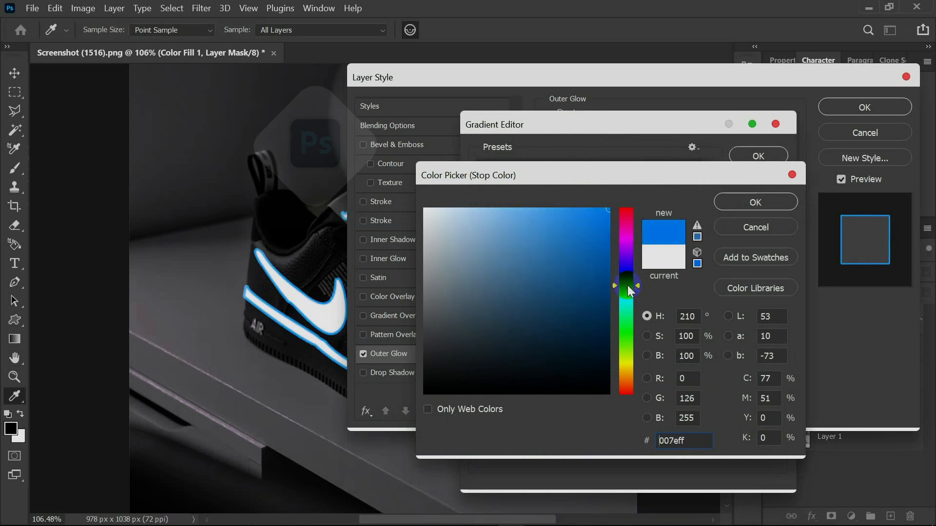
left_click(747, 203)
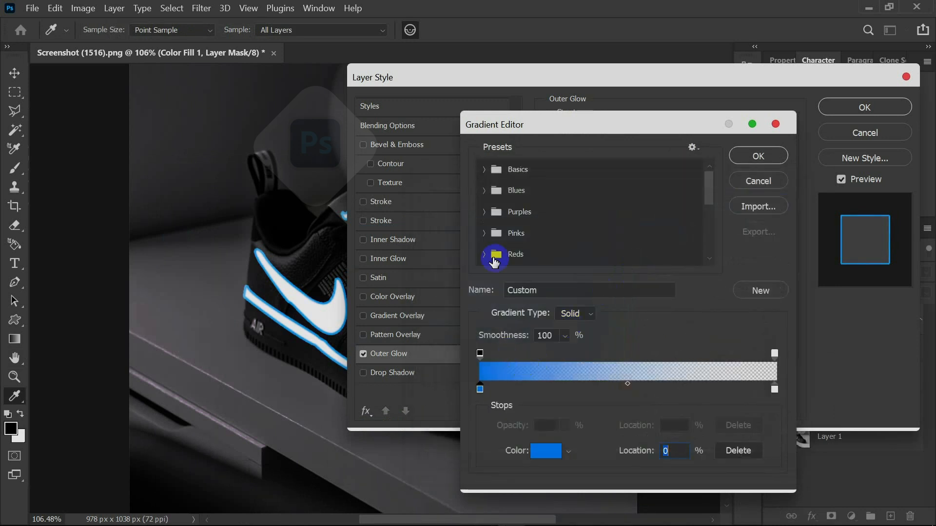
key("Return")
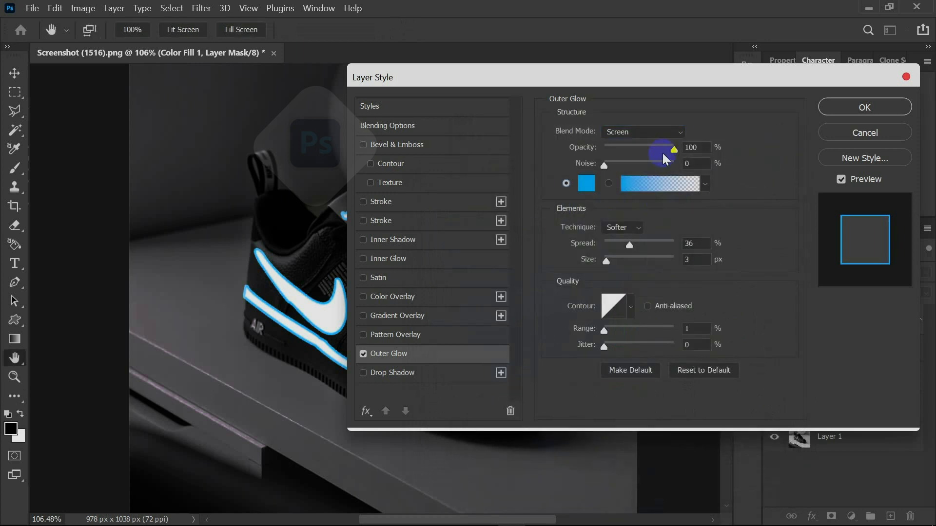
Set the outer glow's range to 100%, jitter to 46% and size to 10 px.
left_click_drag(610, 331, 701, 340)
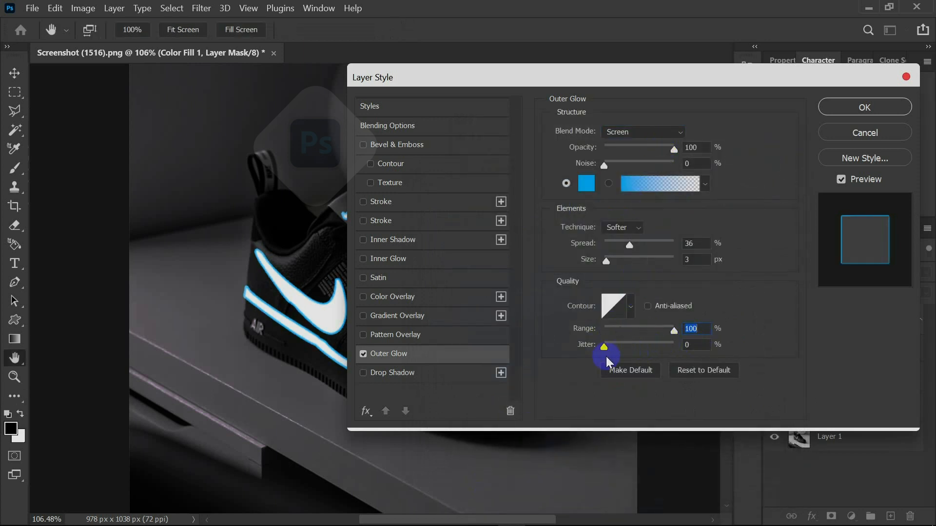
left_click_drag(633, 346, 636, 346)
mouse_move(613, 262)
left_mouse_down()
mouse_move(627, 268)
mouse_move(612, 273)
left_mouse_up()
Change the starting colour stop of the outer glow's gradient to 00ccff.
left_click(653, 188)
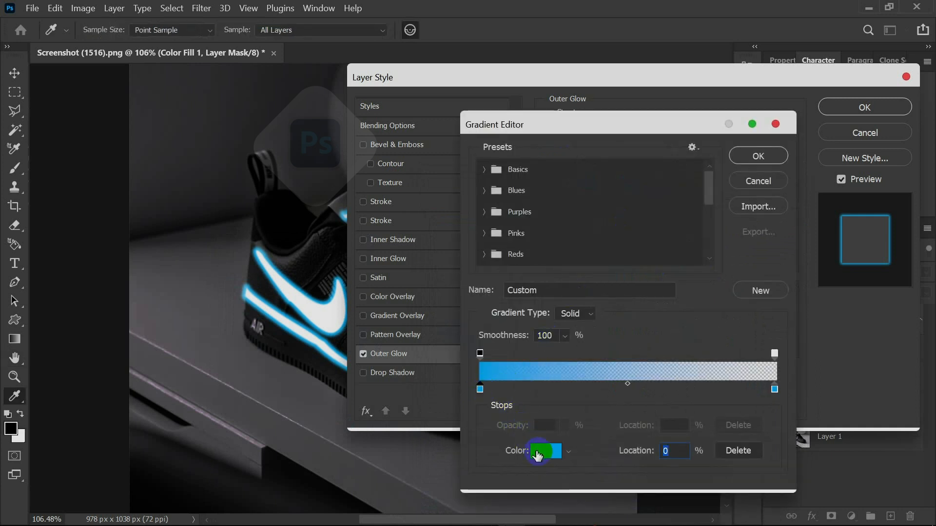
left_click(538, 452)
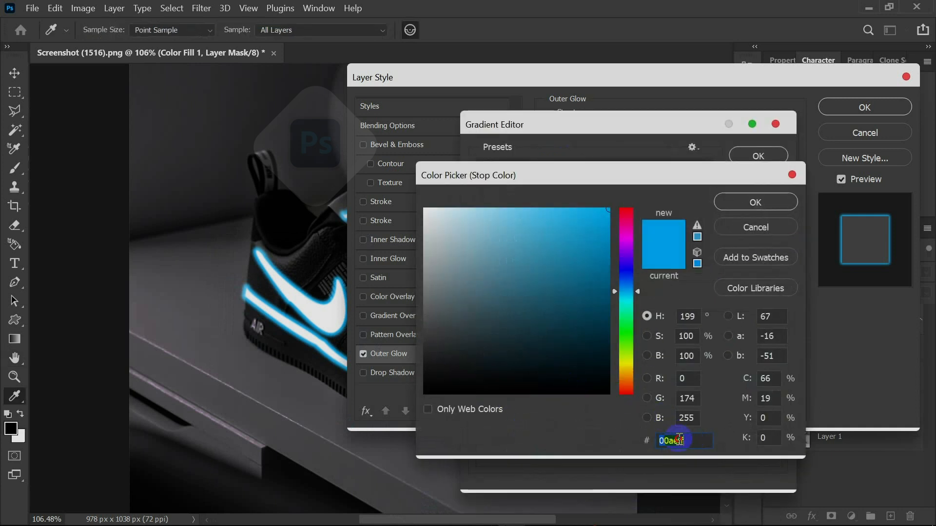
type("00")
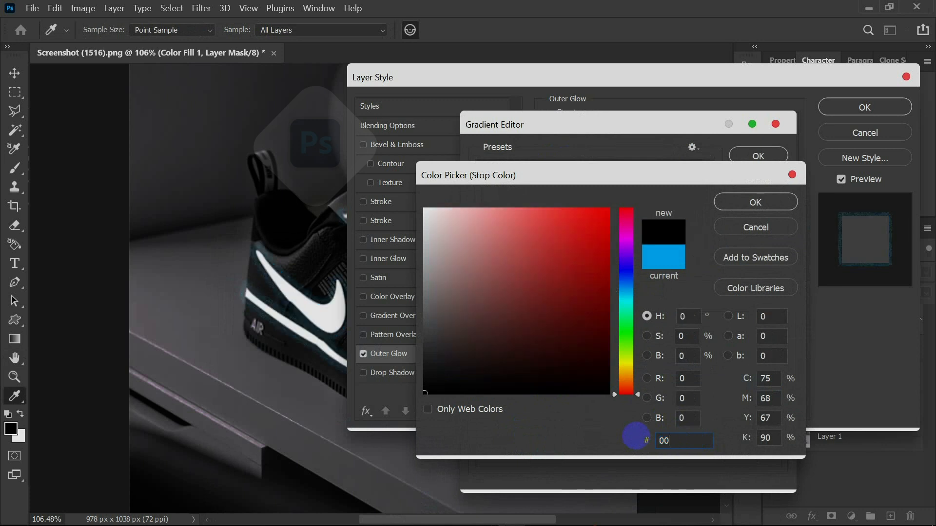
type("ccff")
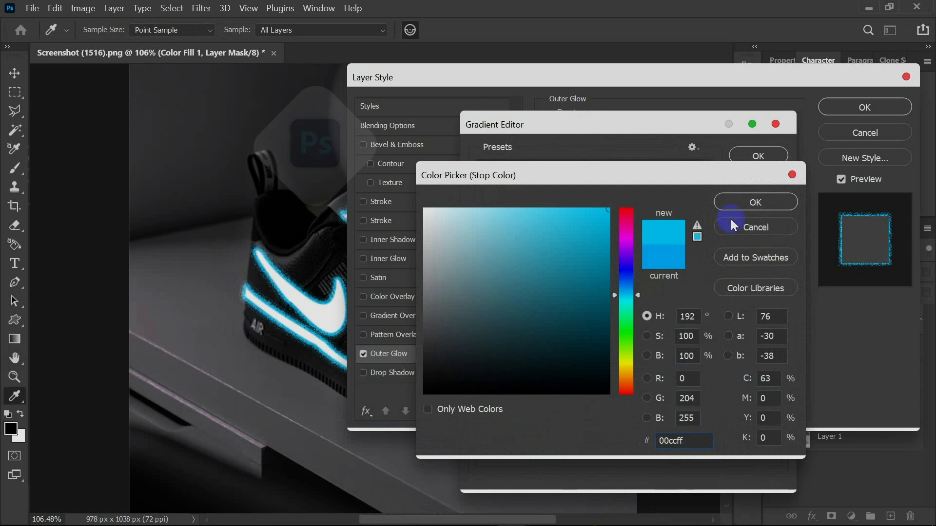
left_click(744, 206)
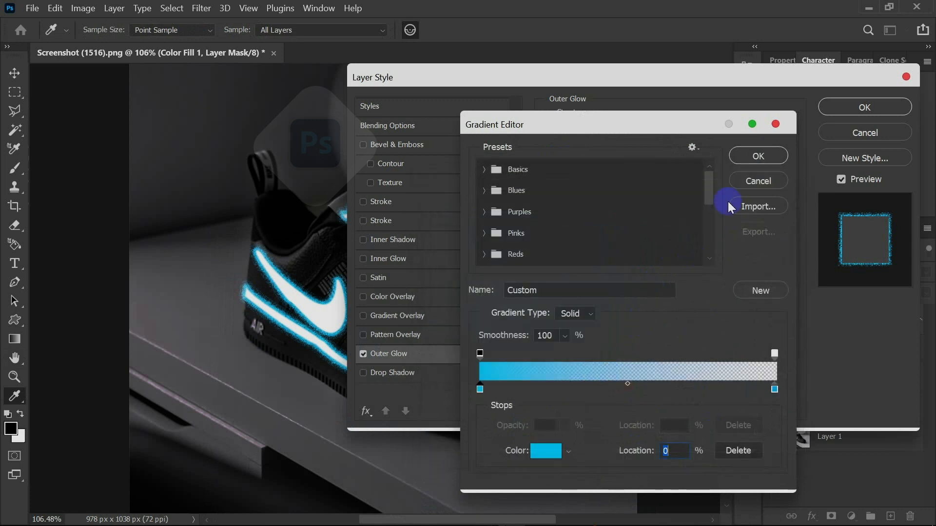
left_click(760, 155)
Set the outer glow's range to 40% and apply the layer style to Color Fill 1.
left_click_drag(670, 337, 635, 351)
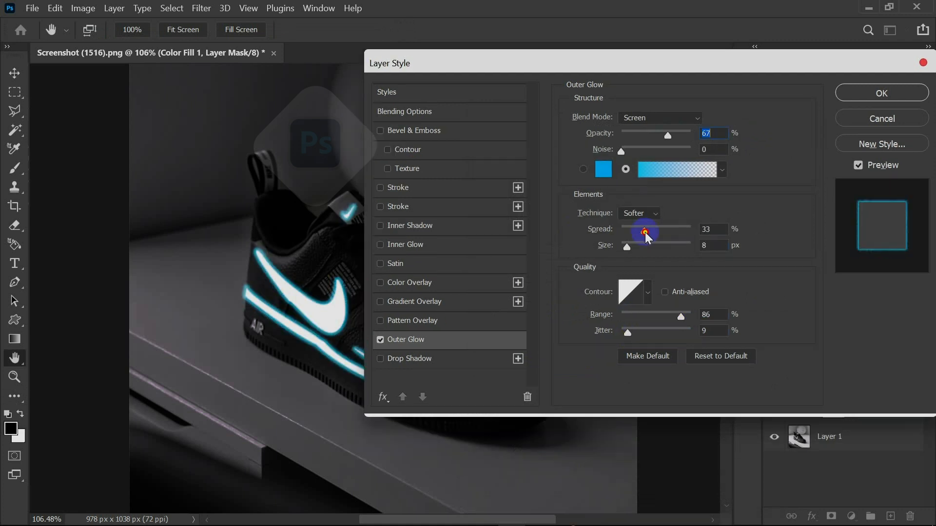
left_click(643, 230)
left_click(628, 246)
left_click_drag(681, 63, 629, 72)
left_click(834, 100)
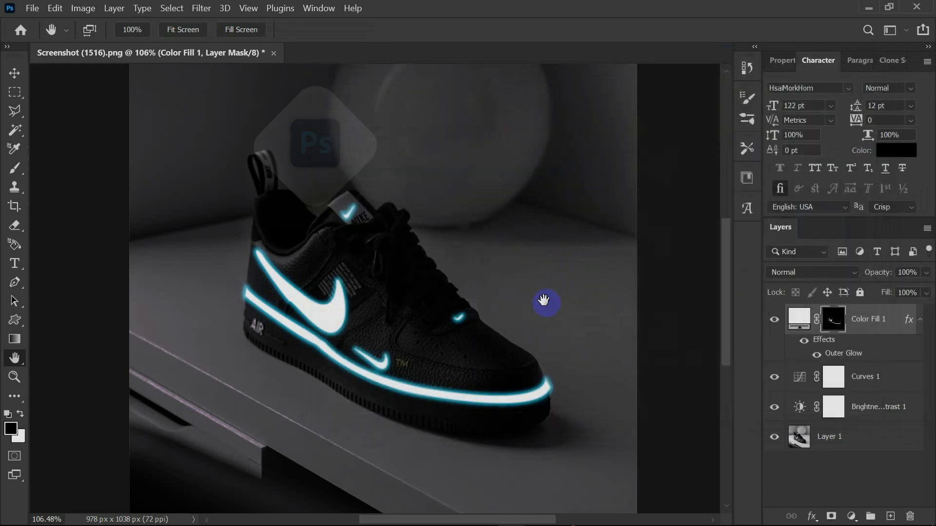
scroll(382, 427, "up", 5)
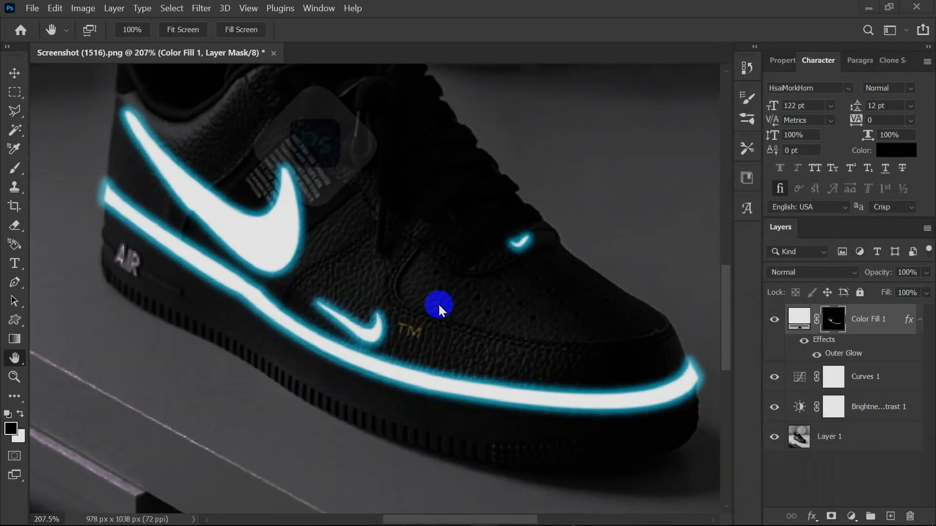
Add a new layer above Color Fill 1 and set its blend mode to Color Dodge.
left_click(438, 319)
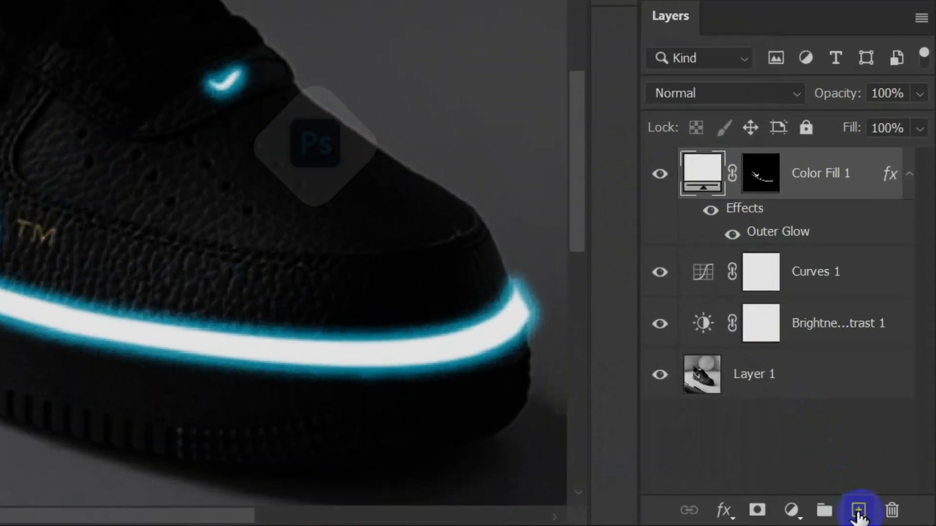
left_click(890, 516)
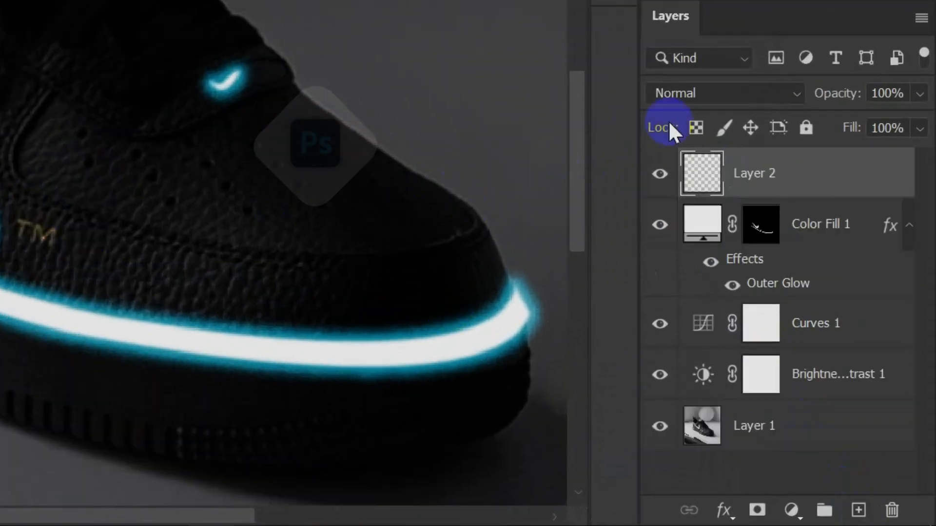
left_click(709, 94)
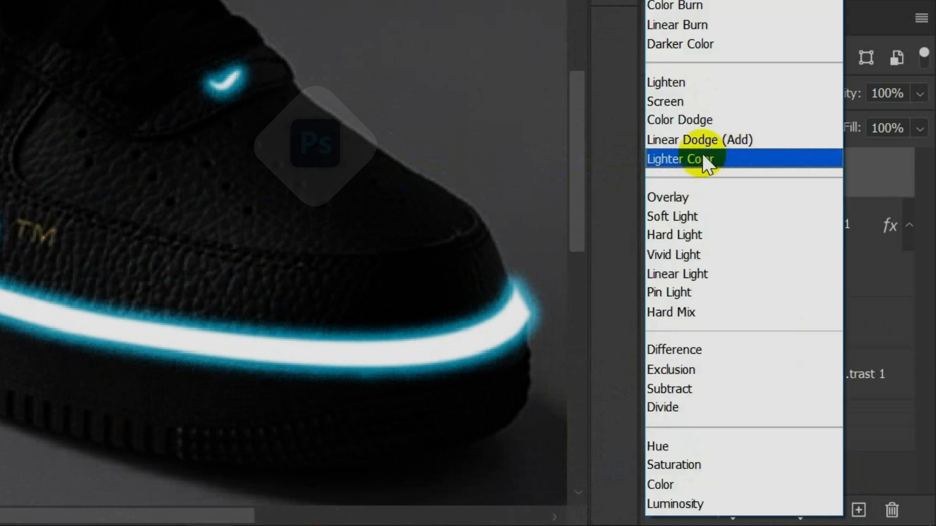
left_click(694, 115)
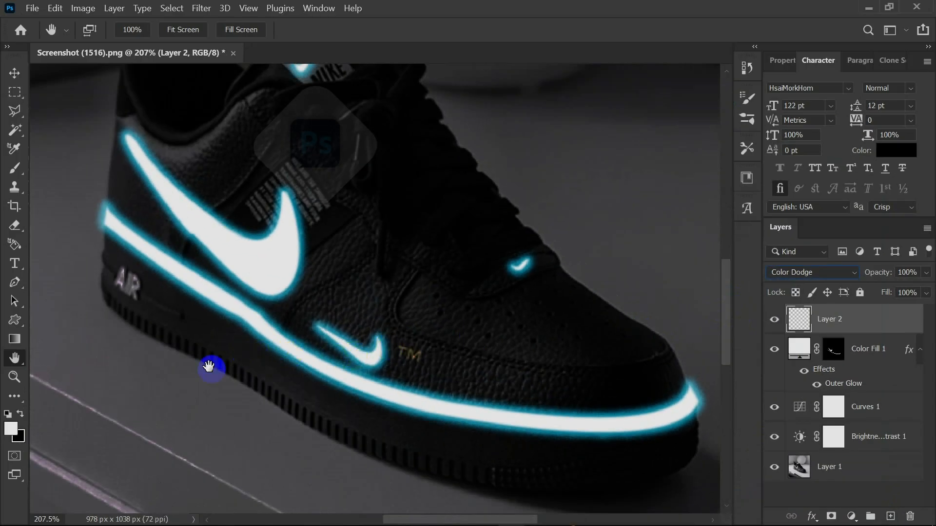
Set the foreground colour to cyan-blue 32b6da, starting from a colour sampled from the small swoosh's glow.
left_click(12, 429)
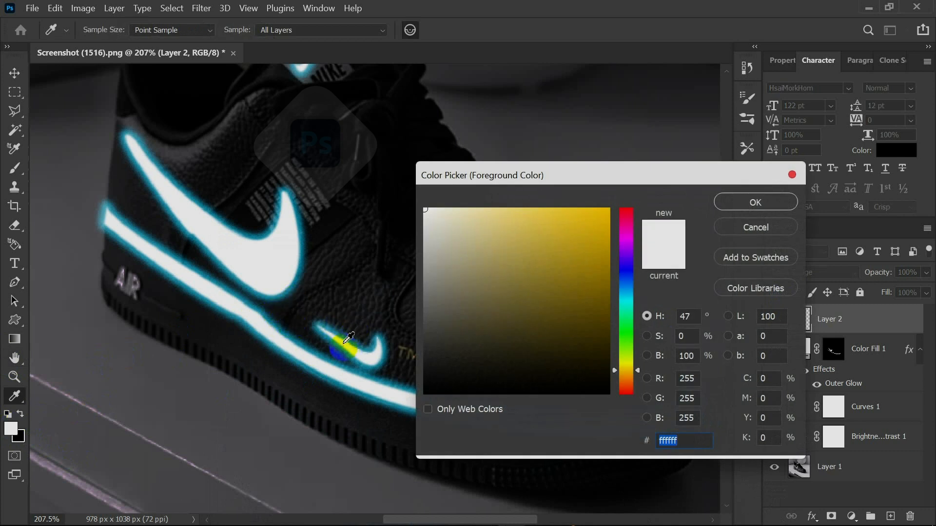
left_click(344, 343)
left_click_drag(559, 256, 569, 231)
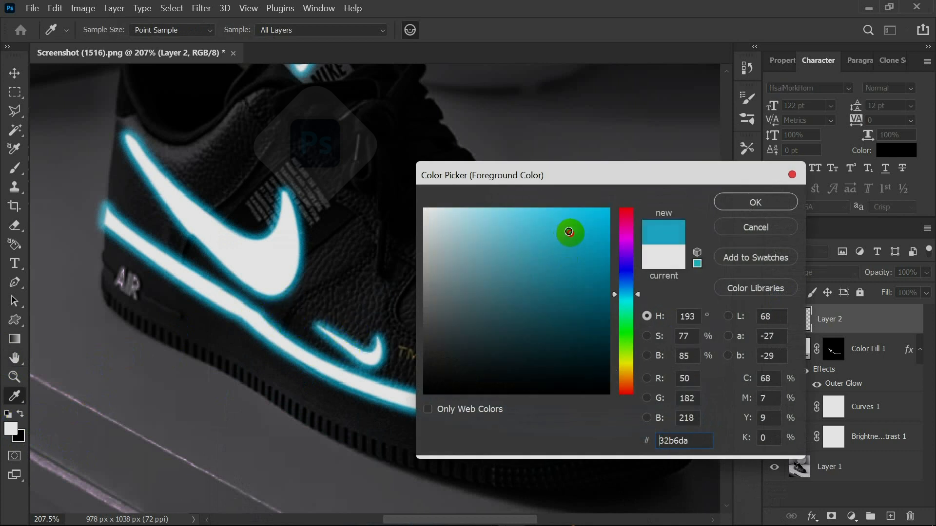
left_click(755, 202)
key("h")
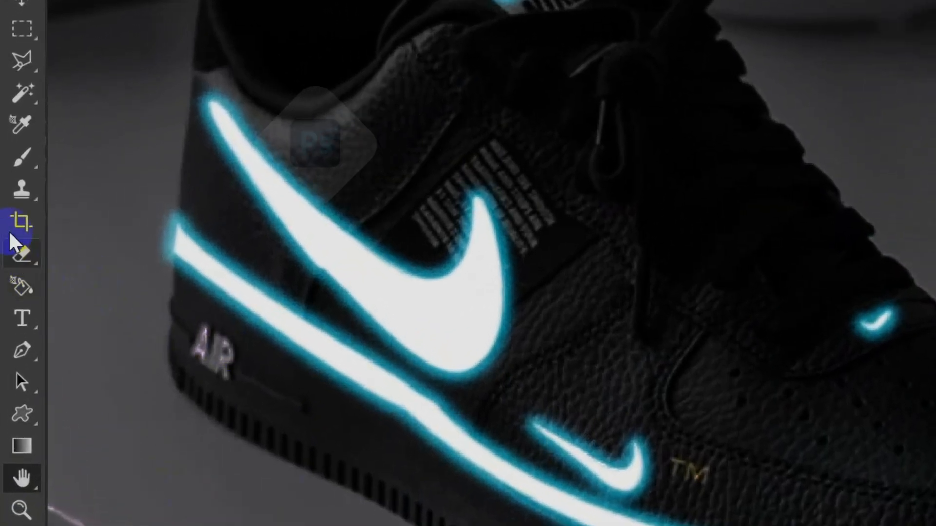
Set the brush to 15% opacity and 19% flow and paint glow around the large swoosh on Layer 2.
left_click(21, 158)
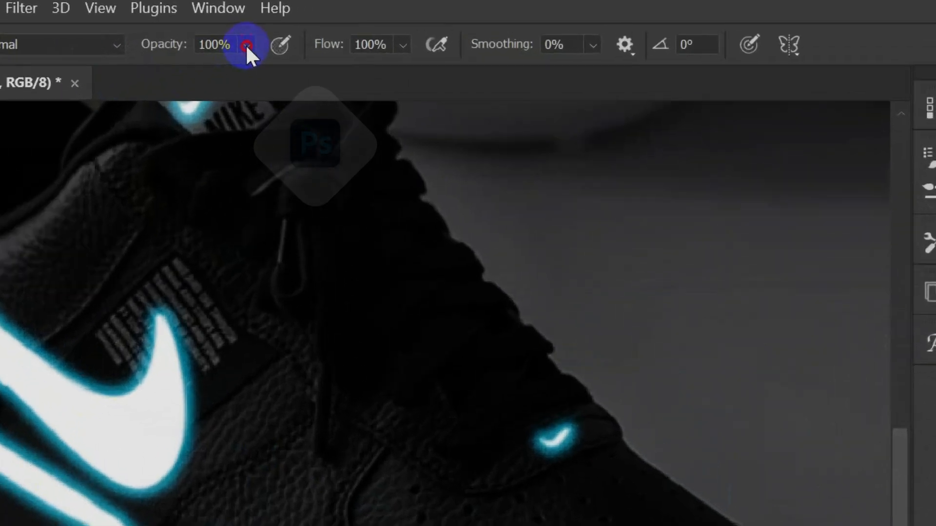
left_click(336, 29)
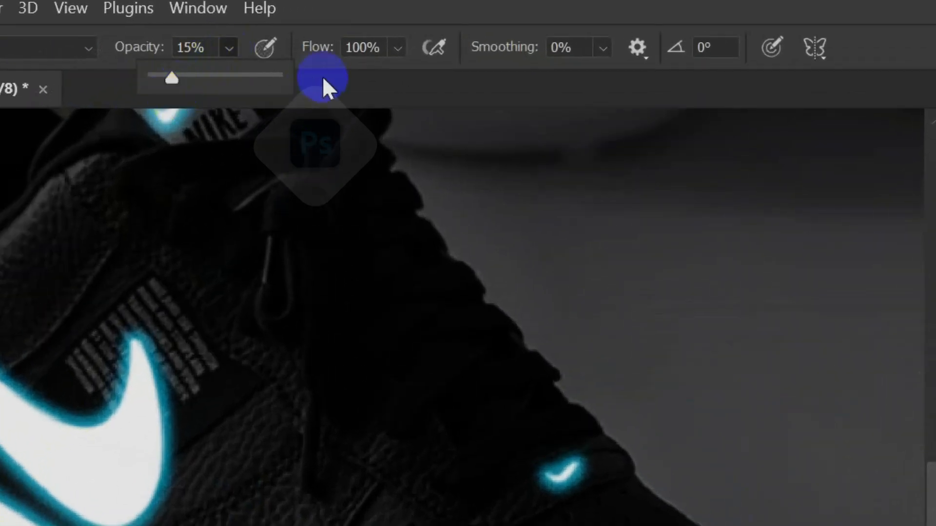
left_click(398, 49)
left_click_drag(361, 81, 342, 81)
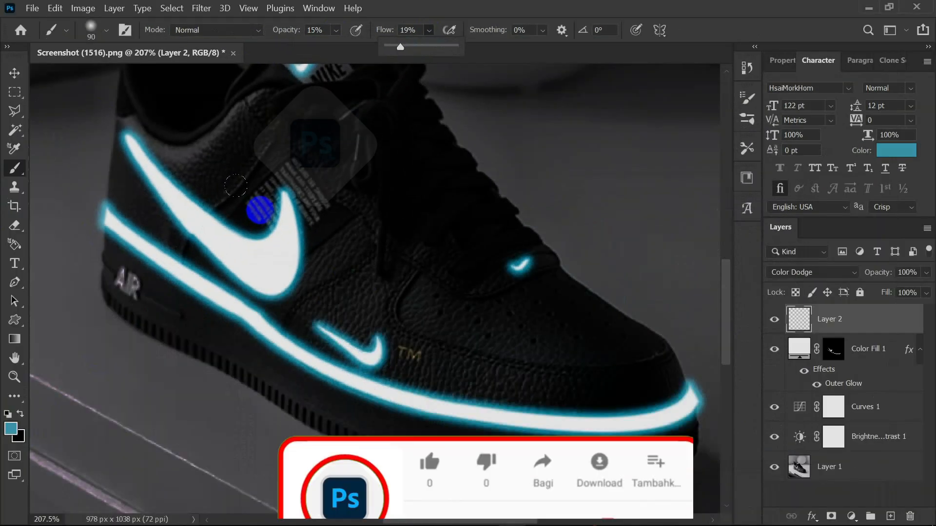
left_click(186, 280)
mouse_move(188, 189)
left_mouse_down()
mouse_move(189, 239)
mouse_move(305, 226)
left_mouse_up()
Set the brush opacity to 30% and paint glow along the midsole stripe and around the swooshes on Layer 2.
left_click(336, 31)
left_click_drag(340, 51, 351, 51)
mouse_move(180, 247)
left_mouse_down()
mouse_move(318, 350)
mouse_move(419, 383)
mouse_move(682, 389)
left_mouse_up()
mouse_move(113, 230)
left_mouse_down()
mouse_move(337, 388)
mouse_move(701, 388)
left_mouse_up()
scroll(514, 273, "up", 8)
mouse_move(209, 406)
left_mouse_down()
mouse_move(169, 451)
mouse_move(107, 390)
left_mouse_up()
scroll(367, 389, "down", 10)
left_click_drag(260, 156, 252, 169)
scroll(292, 258, "down", 2)
scroll(297, 264, "up", 1)
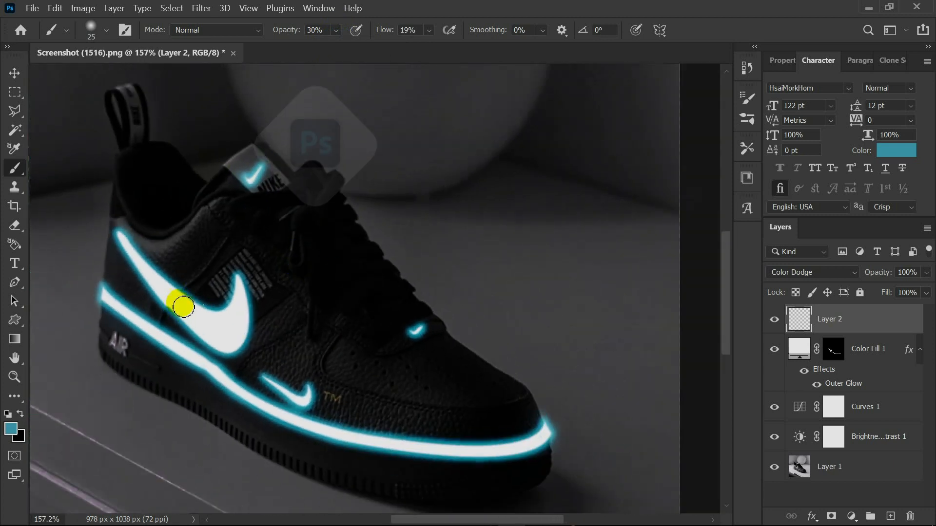
scroll(339, 308, "down", 1)
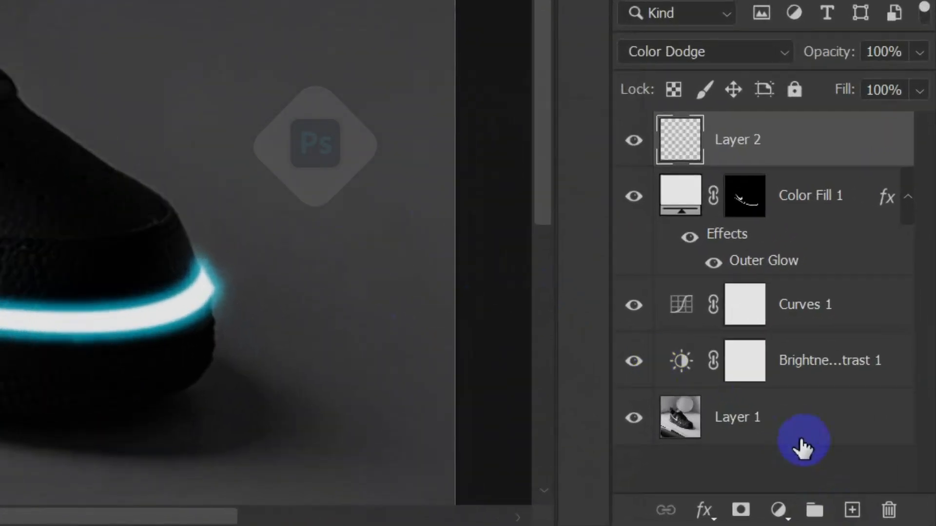
Add another new layer above Layer 2 and set its blend mode to Color Dodge.
left_click(841, 509)
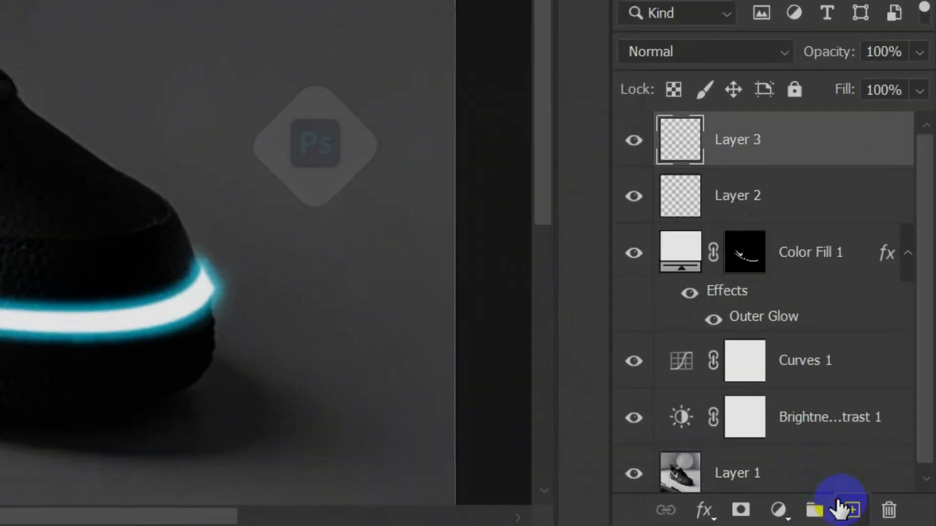
left_click(708, 52)
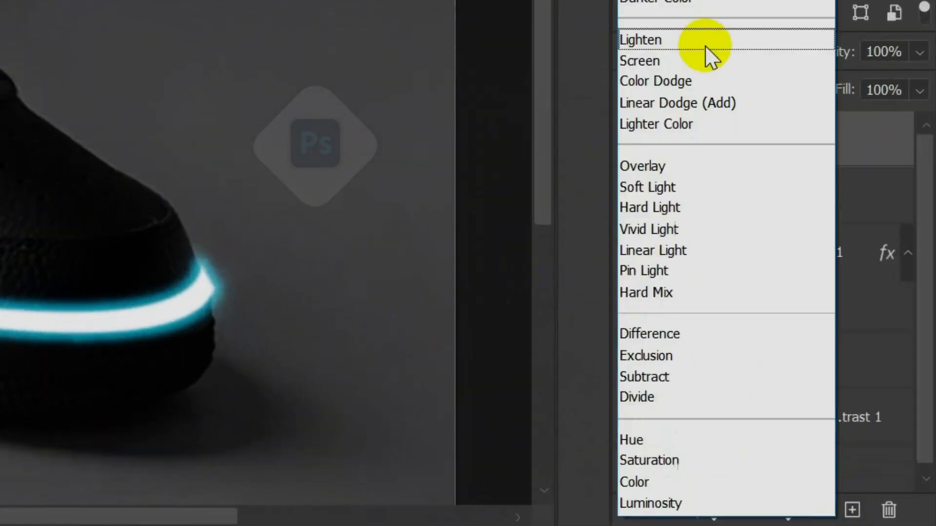
left_click(665, 83)
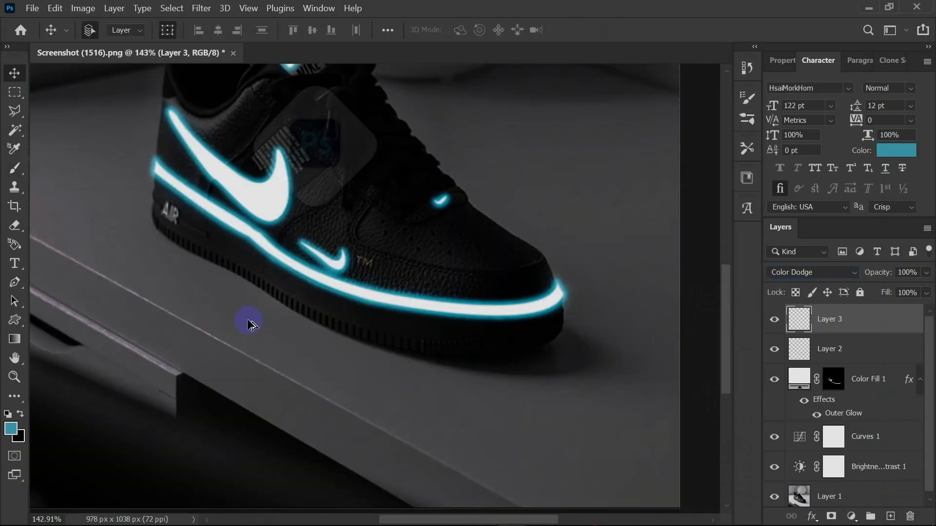
Paint a soft cyan glow on the surface beneath the shoe's sole from heel to toe with a size 90 brush.
key("b")
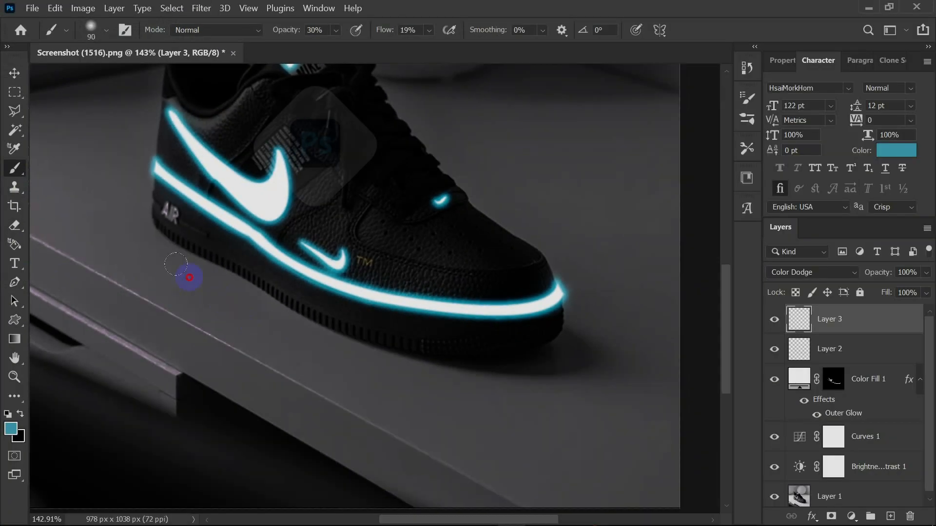
mouse_move(189, 278)
left_mouse_down()
mouse_move(259, 328)
mouse_move(136, 240)
mouse_move(185, 302)
mouse_move(454, 395)
mouse_move(334, 340)
mouse_move(240, 257)
mouse_move(424, 378)
mouse_move(173, 307)
mouse_move(125, 247)
mouse_move(505, 396)
left_mouse_up()
scroll(379, 411, "down", 3)
left_click_drag(210, 266, 343, 340)
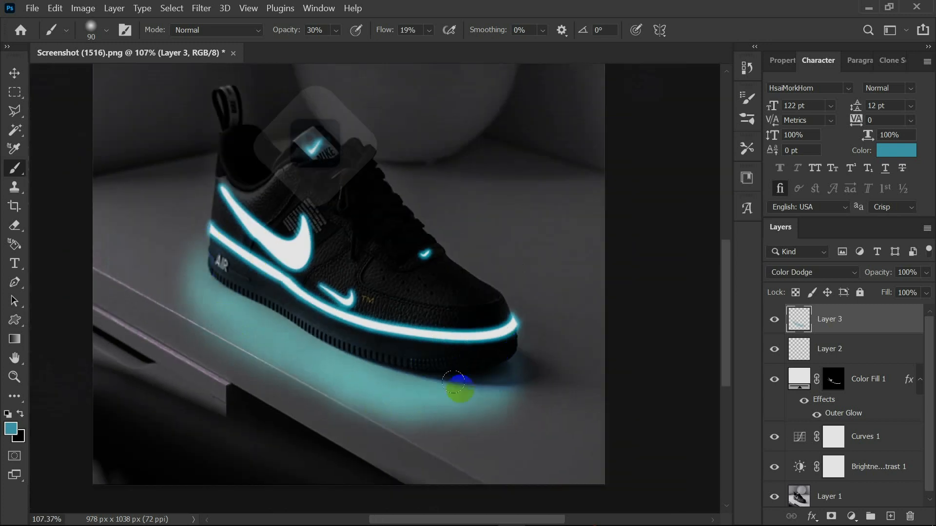
scroll(454, 385, "down", 5)
scroll(323, 359, "up", 6)
scroll(378, 332, "down", 2)
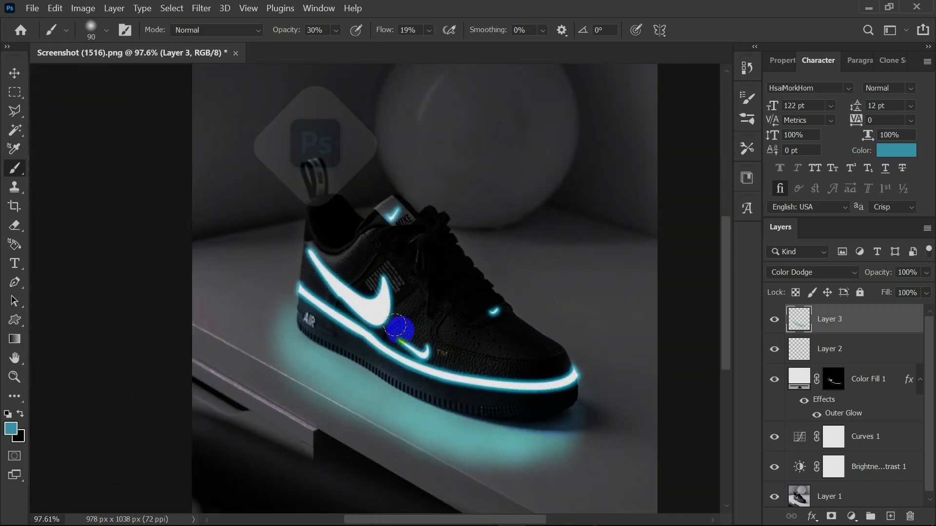
Select all layers from Layer 3 down to Layer 1 and merge them into one.
left_click_drag(930, 363, 930, 367)
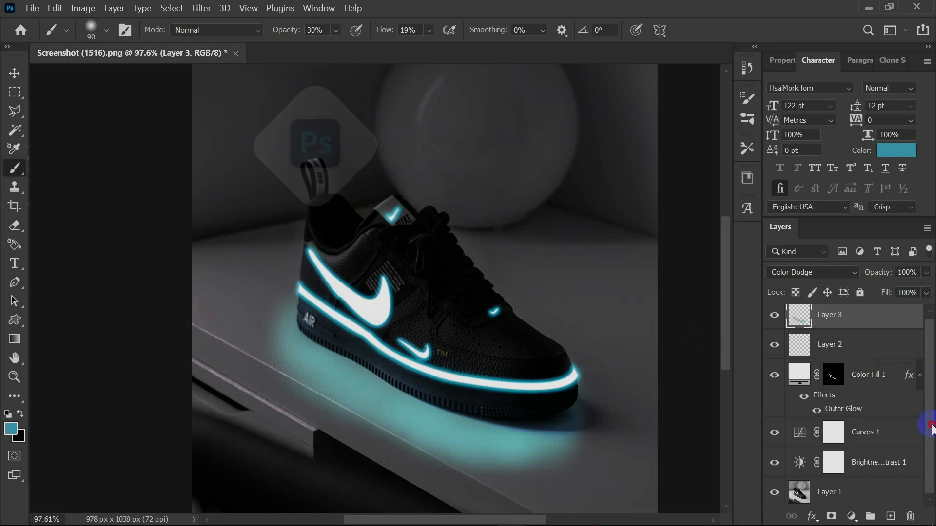
left_click(857, 487, "shift")
key("ctrl+e")
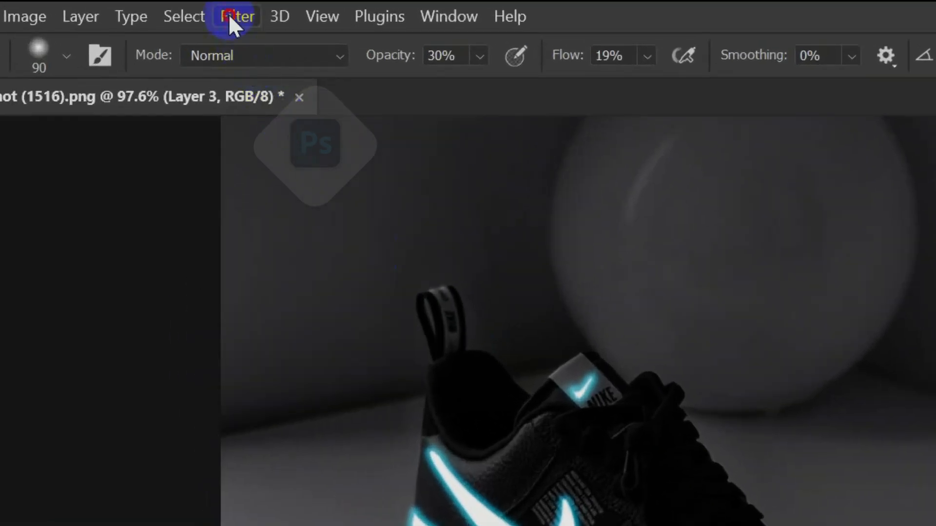
Open the Camera Raw Filter and set exposure to -0.70, contrast to -14, shadows to -36 and blacks to -30.
left_click(229, 15)
left_click(275, 195)
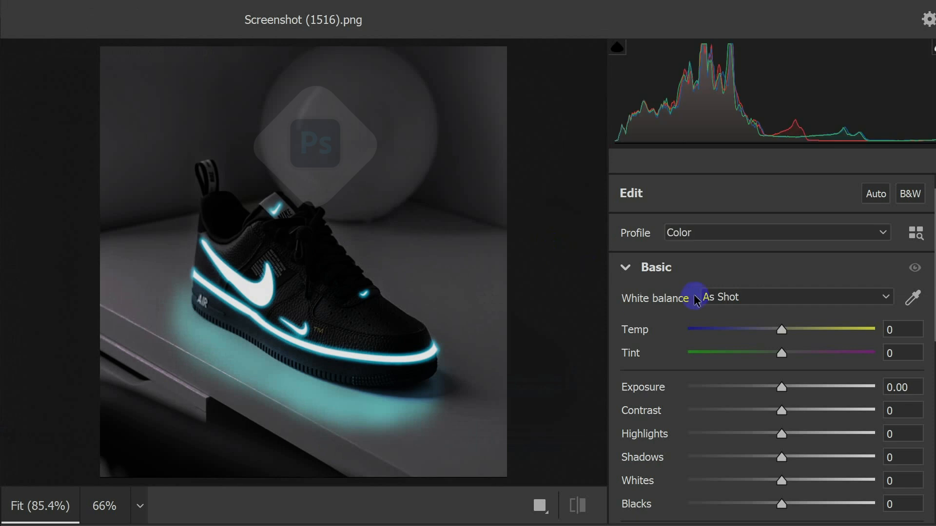
left_click(625, 268)
left_click(623, 267)
mouse_move(776, 310)
left_mouse_down()
mouse_move(765, 320)
mouse_move(767, 311)
left_mouse_up()
mouse_move(781, 332)
left_mouse_down()
mouse_move(760, 338)
mouse_move(768, 335)
left_mouse_up()
left_click_drag(781, 382, 742, 392)
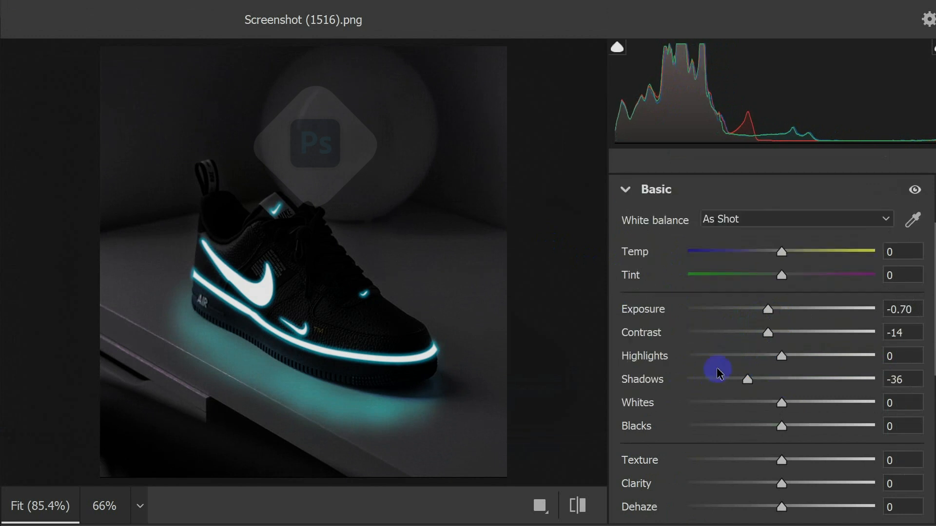
left_click_drag(782, 426, 750, 435)
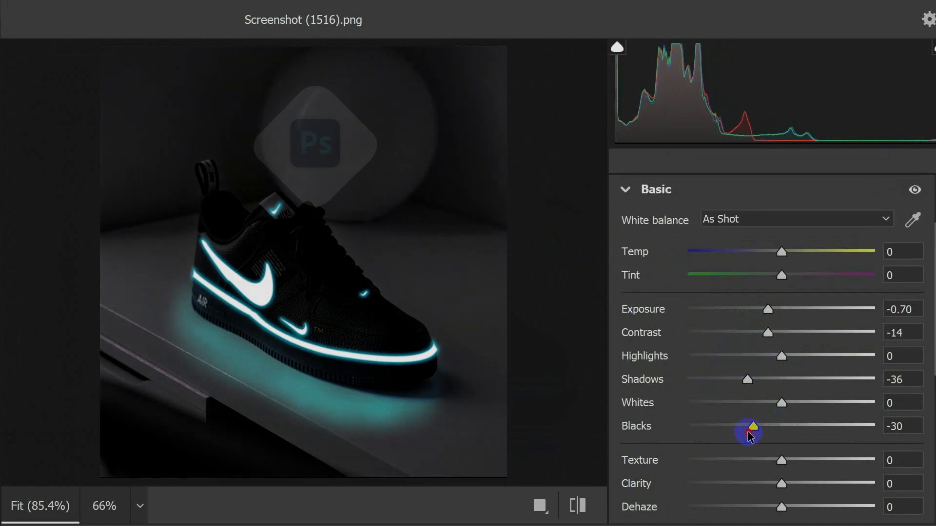
Set the vibrance to -3 and the clarity to -3 in the Camera Raw Filter.
scroll(773, 483, "up", 2)
scroll(775, 480, "down", 6)
left_click(776, 276)
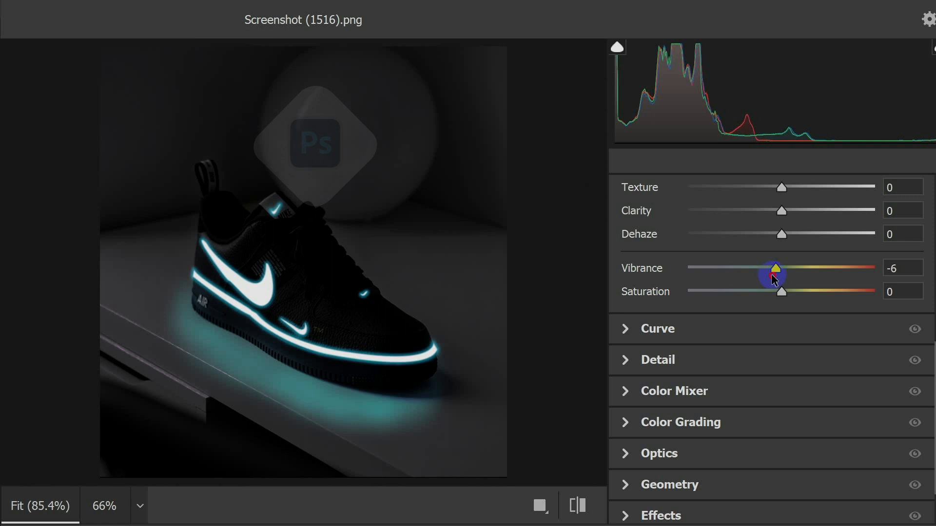
mouse_move(777, 216)
left_mouse_down()
mouse_move(798, 224)
mouse_move(774, 225)
left_mouse_up()
scroll(427, 348, "up", 4)
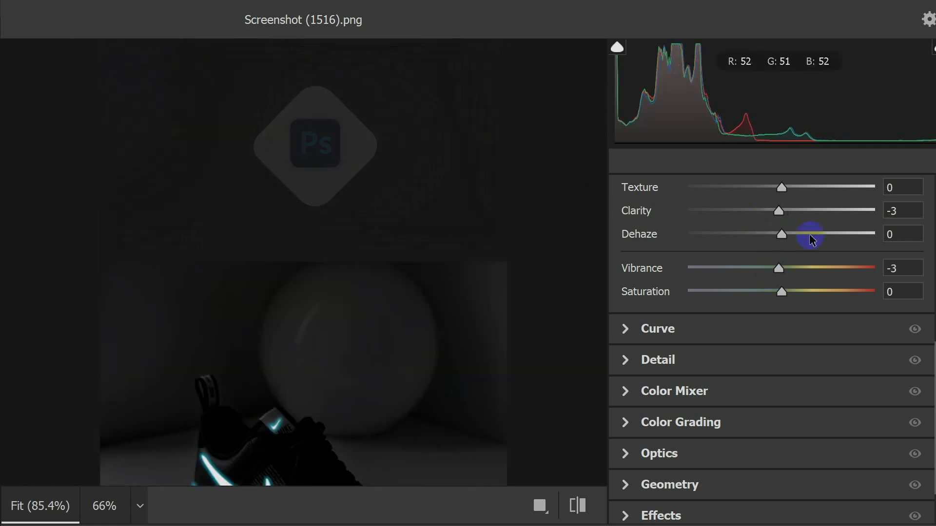
Set the shadows to -20, raise the exposure slightly and apply the Camera Raw Filter.
scroll(789, 212, "down", 2)
scroll(785, 234, "up", 8)
left_click_drag(748, 458, 761, 456)
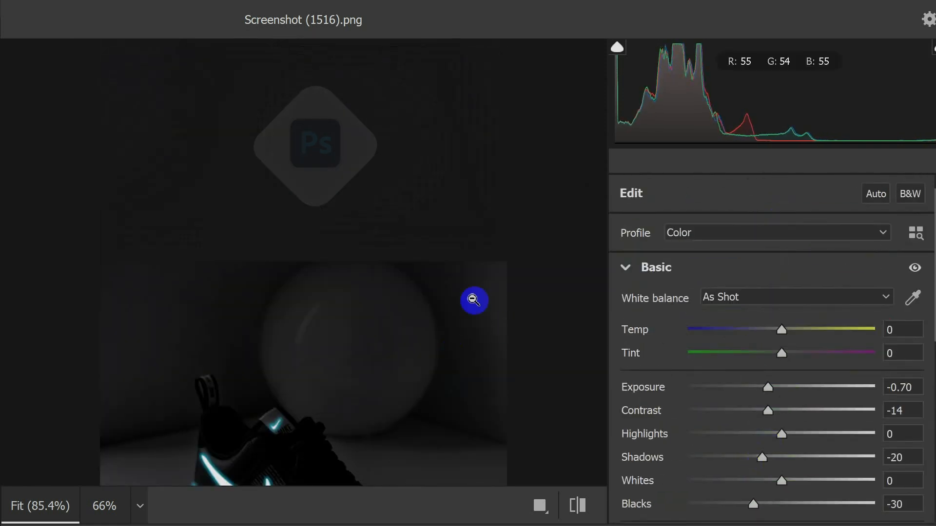
scroll(472, 298, "down", 4)
left_click_drag(768, 387, 770, 388)
key("Return")
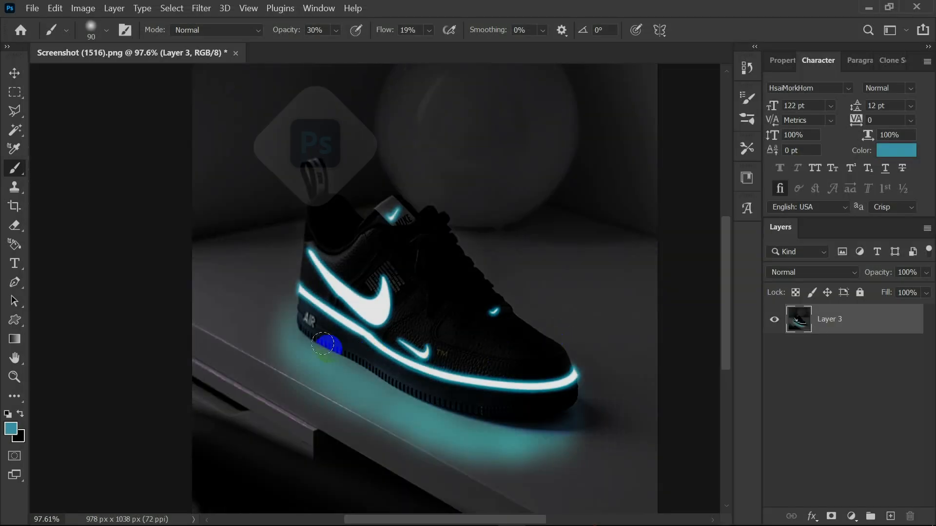
scroll(330, 343, "down", 2)
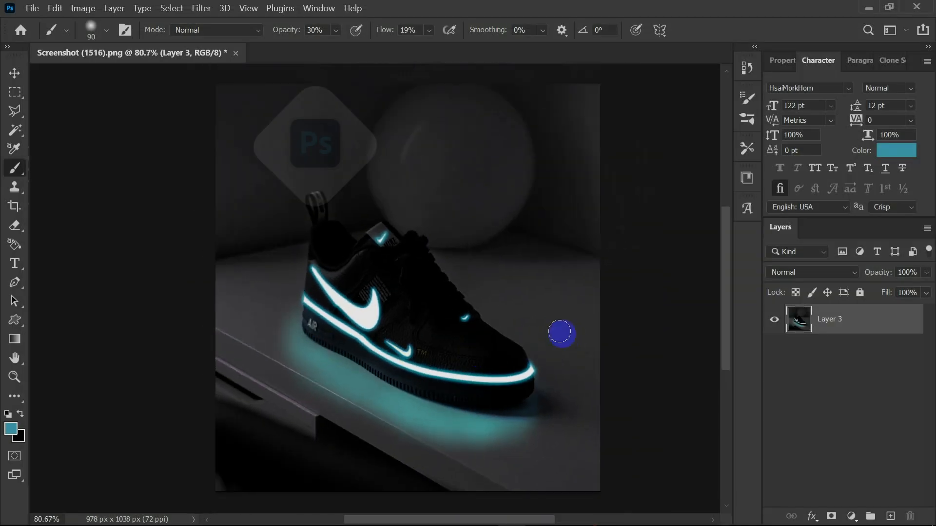
left_click(14, 359)
scroll(469, 312, "up", 2)
scroll(398, 312, "down", 2)
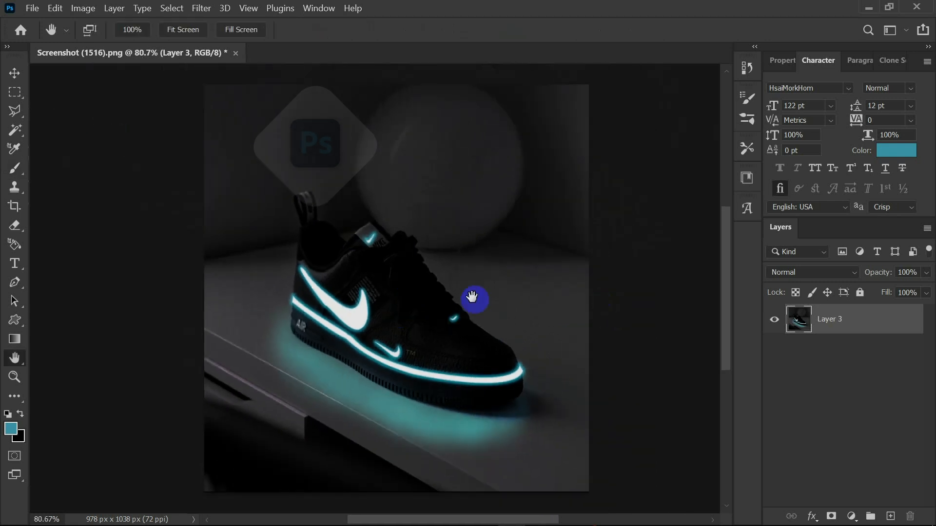